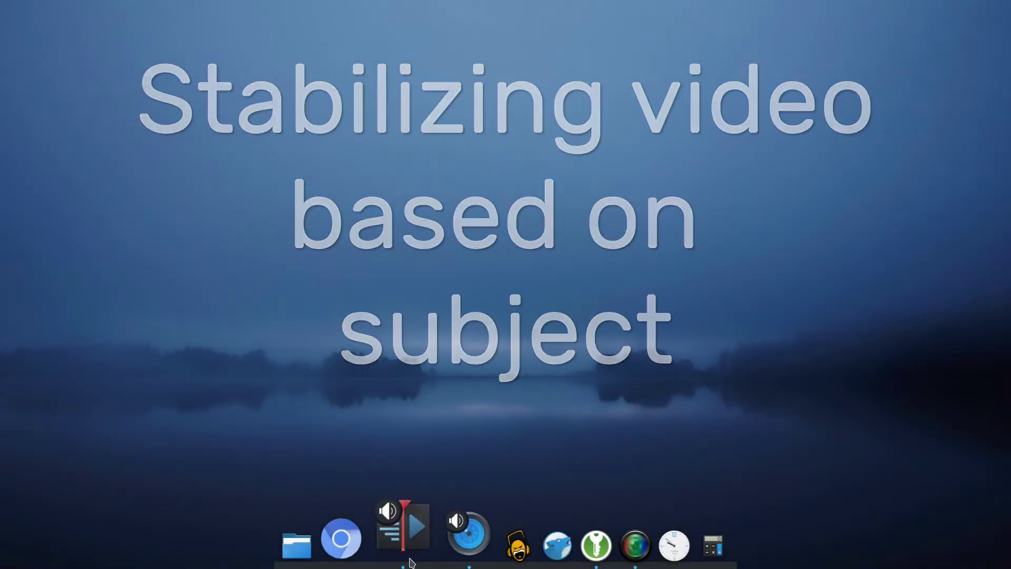
Open digiKam alongside Kdenlive and preview the C0117.MP4 dragonfly video
left_click(389, 542)
left_click(448, 550)
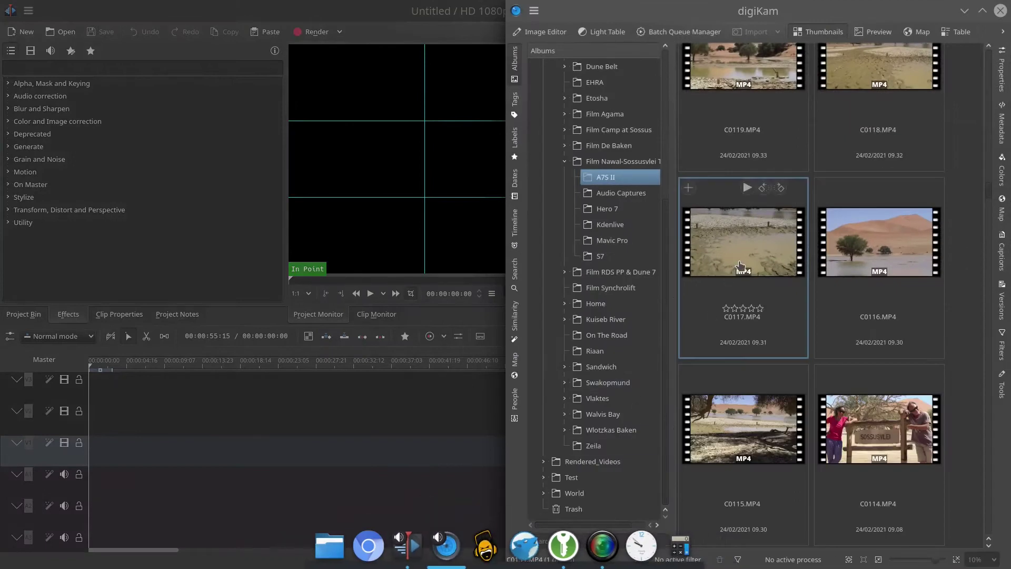
left_click(740, 264)
double_click(740, 263)
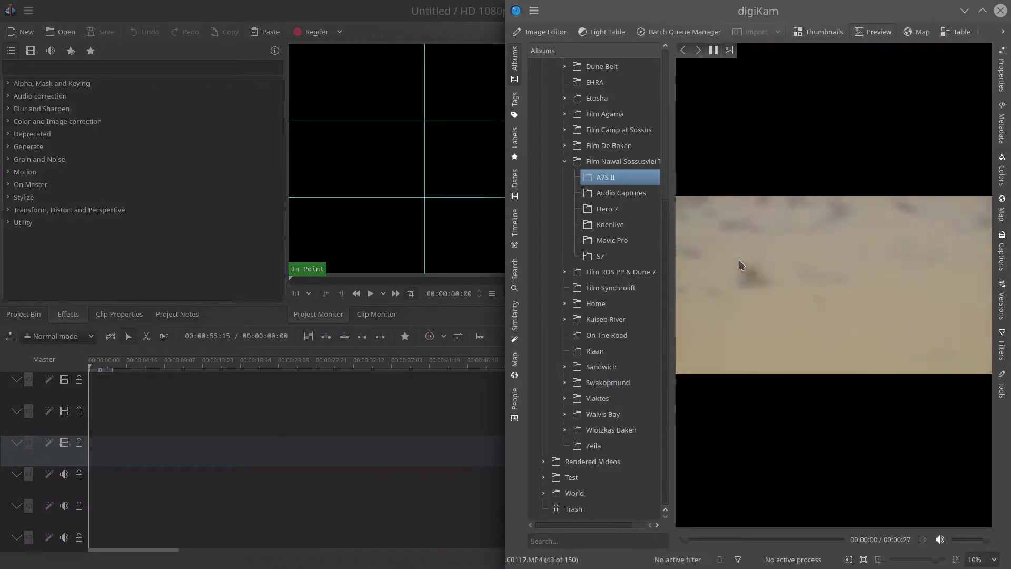
key("Escape")
Drag C0117.MP4 from digiKam into Kdenlive's Project Bin
left_click(26, 313)
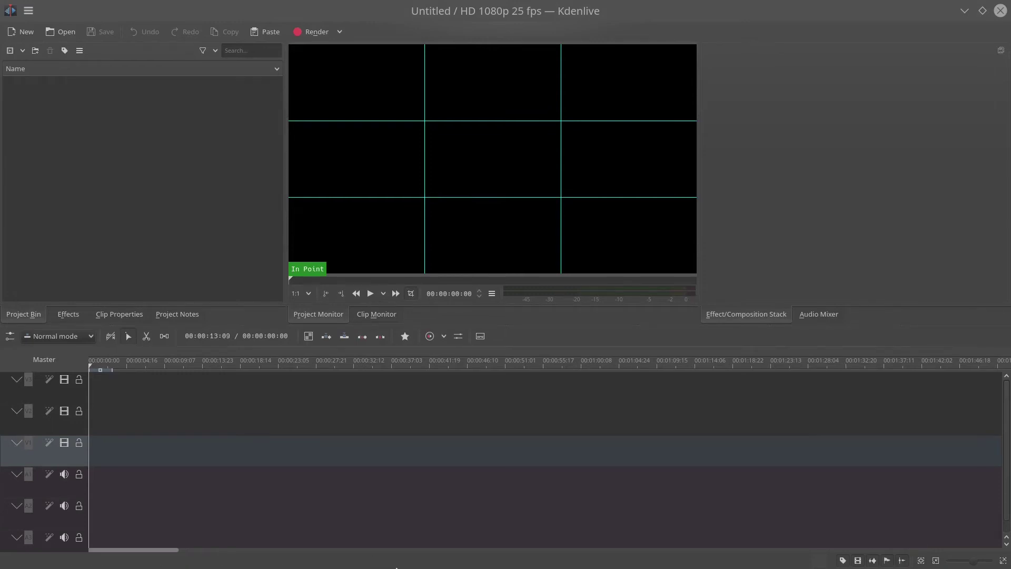
mouse_move(396, 567)
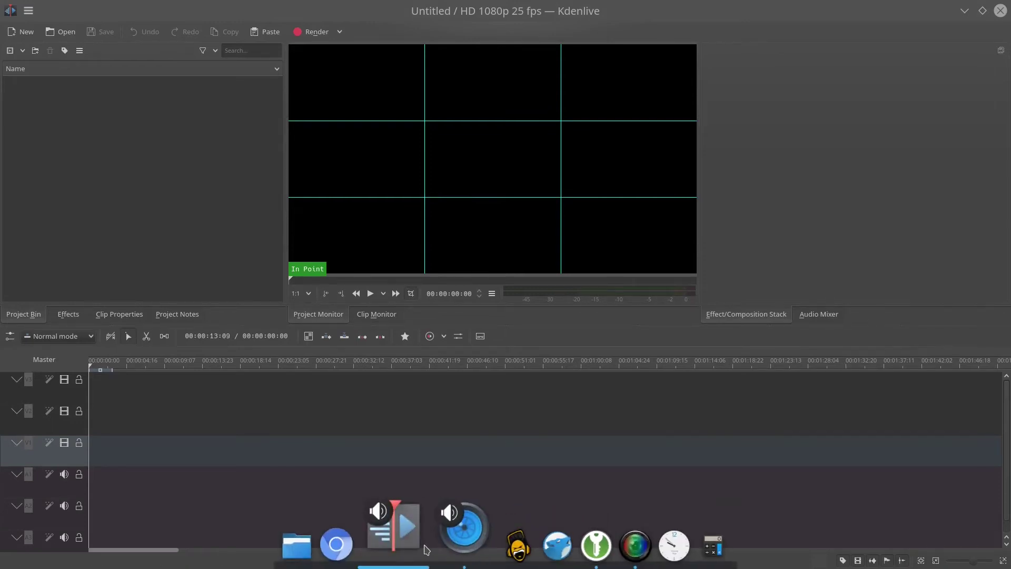
left_click(448, 547)
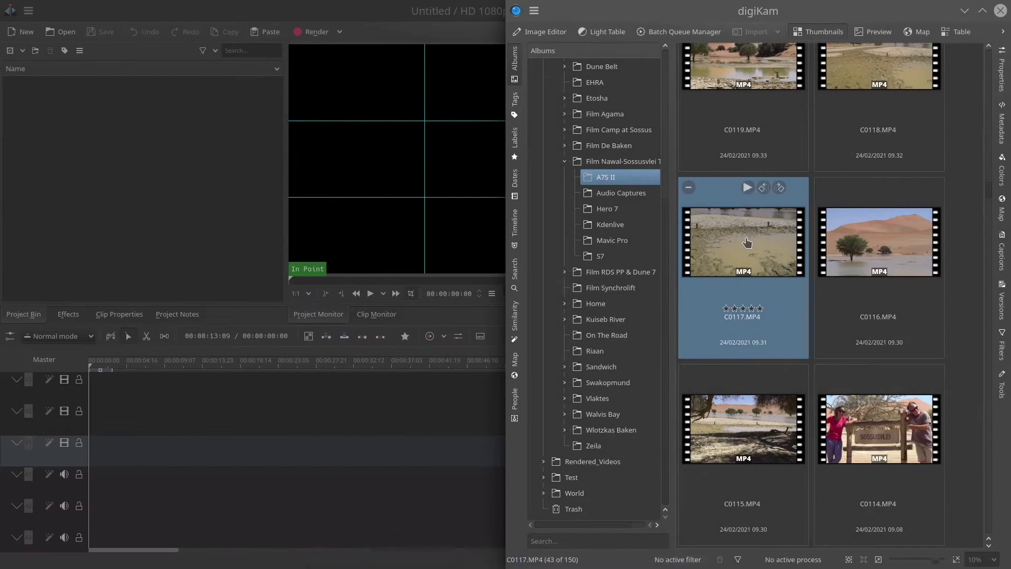
left_click_drag(747, 242, 107, 179)
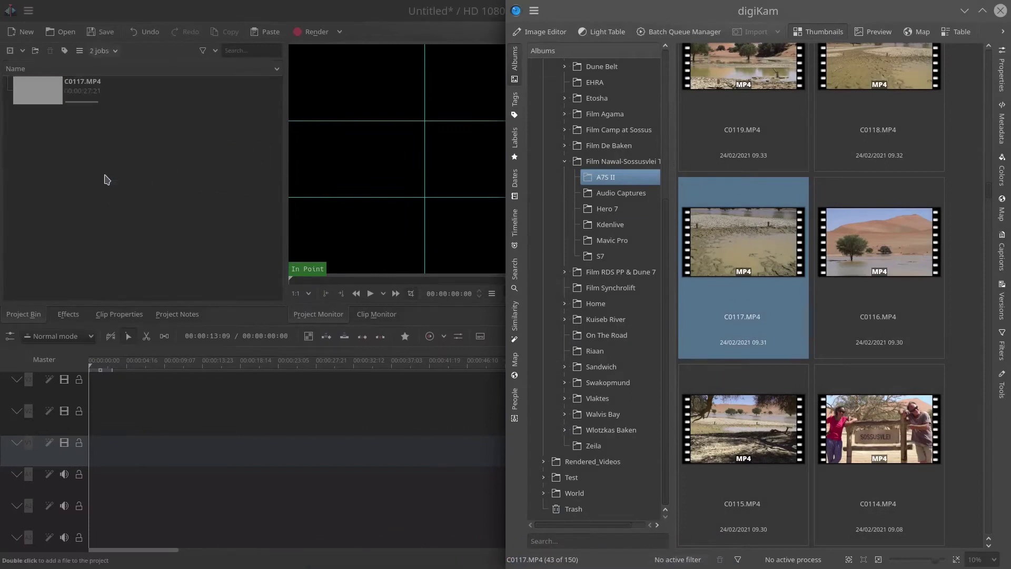
left_click(214, 224)
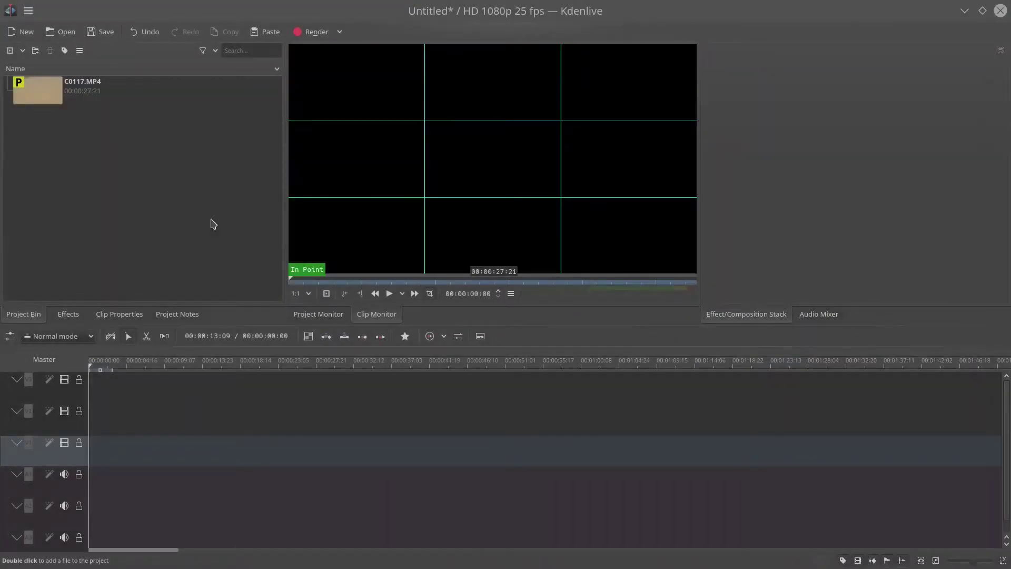
Scrub C0117.MP4 in the Clip Monitor and mark an in/out zone from about 00:00:14 to 00:00:23
left_click(45, 100)
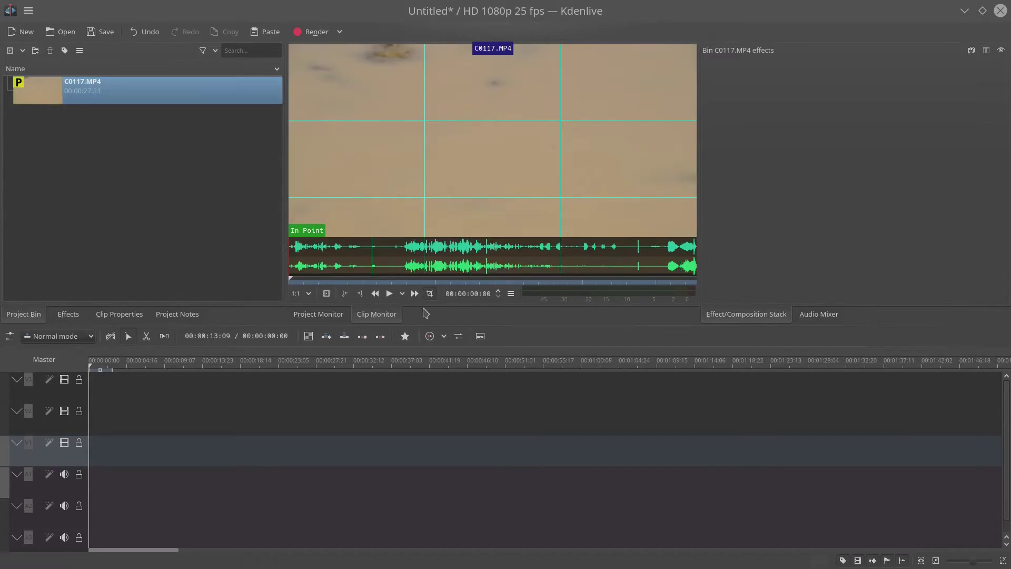
left_click_drag(352, 270, 507, 259)
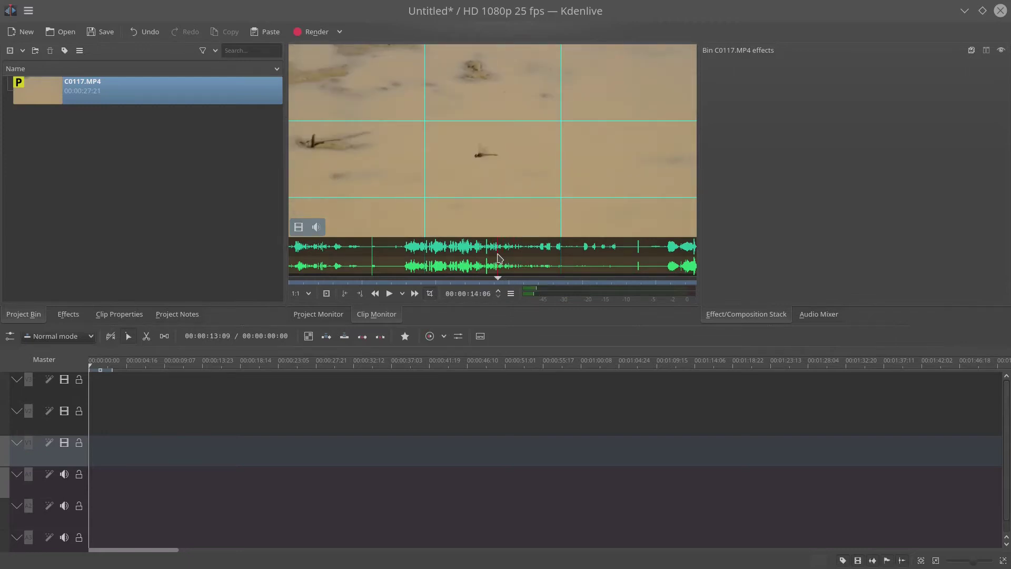
left_click_drag(499, 258, 632, 248)
key("i")
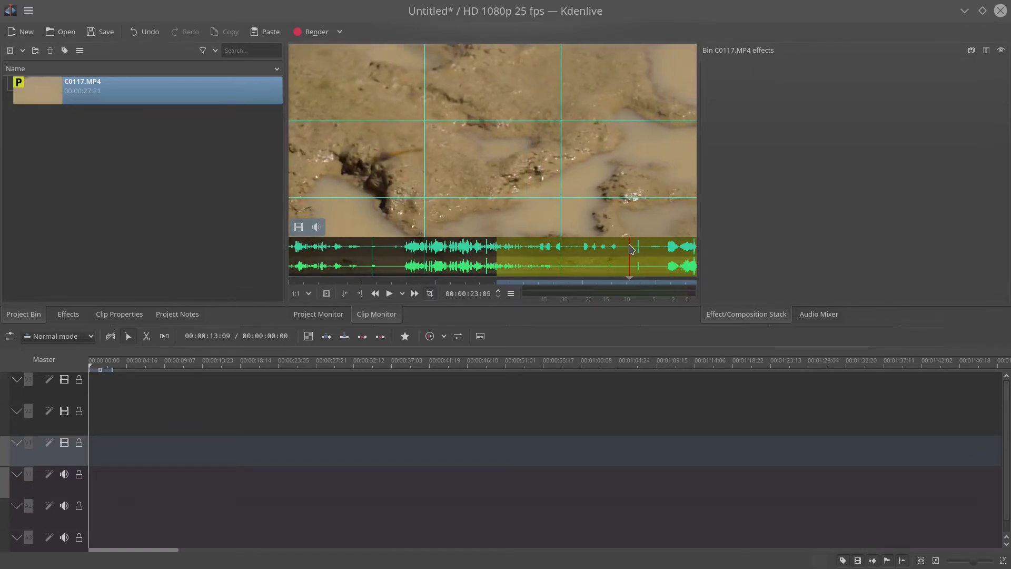
key("o")
left_click(536, 269)
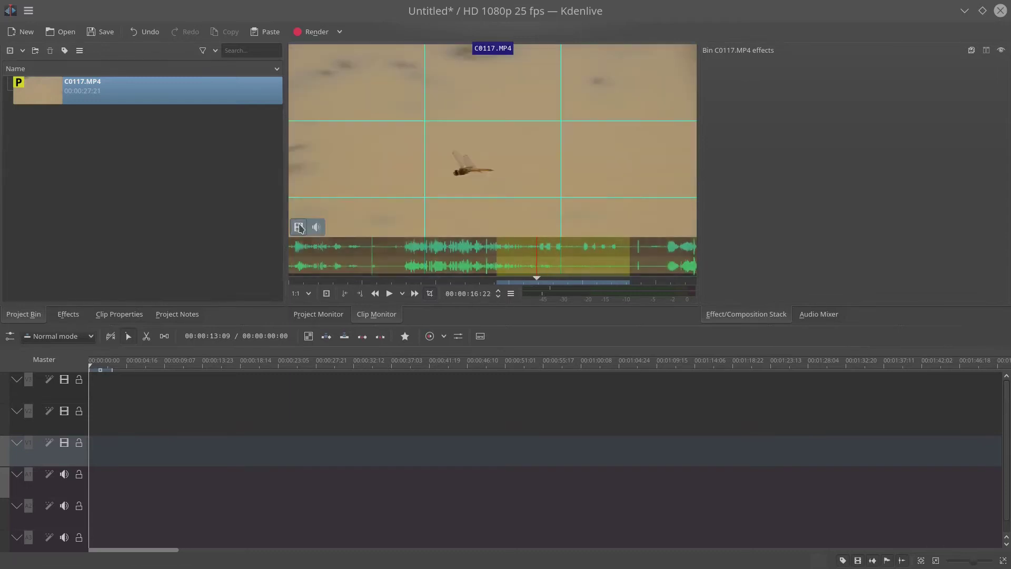
Place the marked C0117.MP4 zone at 0 on track V1 and show the Alpha, Mask and Keying effects
left_click_drag(303, 224, 139, 454)
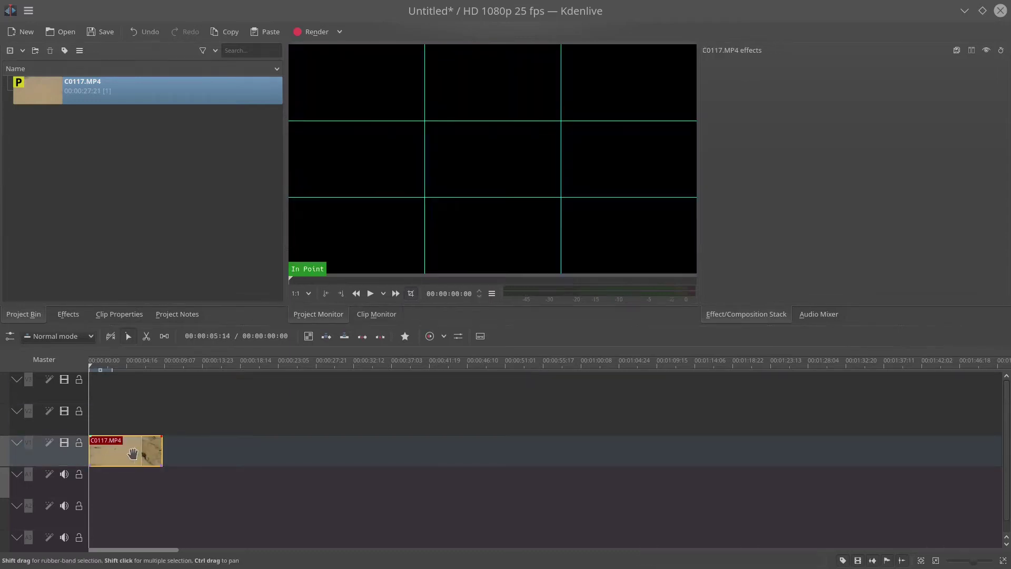
right_click(133, 452)
mouse_move(187, 430)
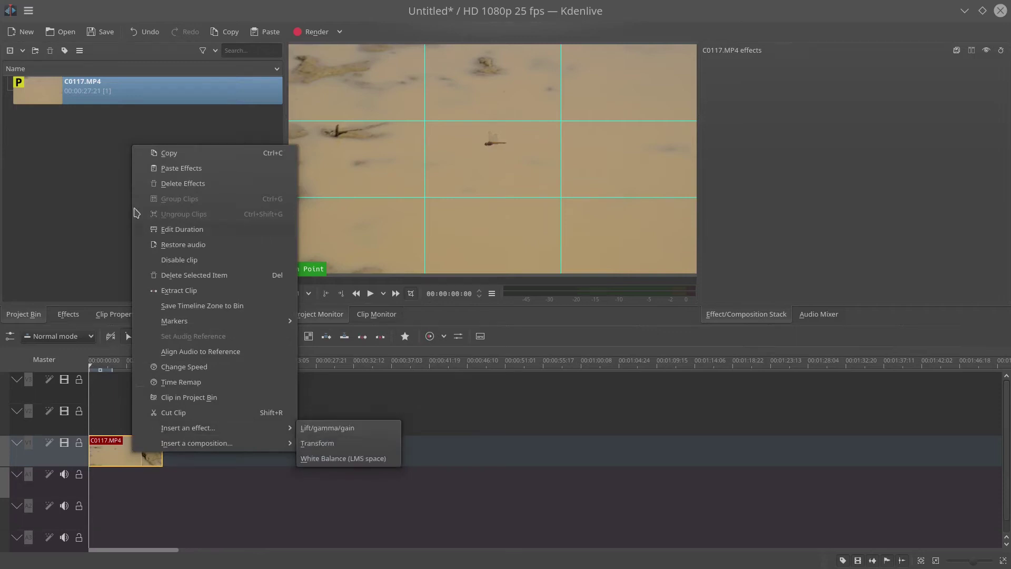
left_click(89, 162)
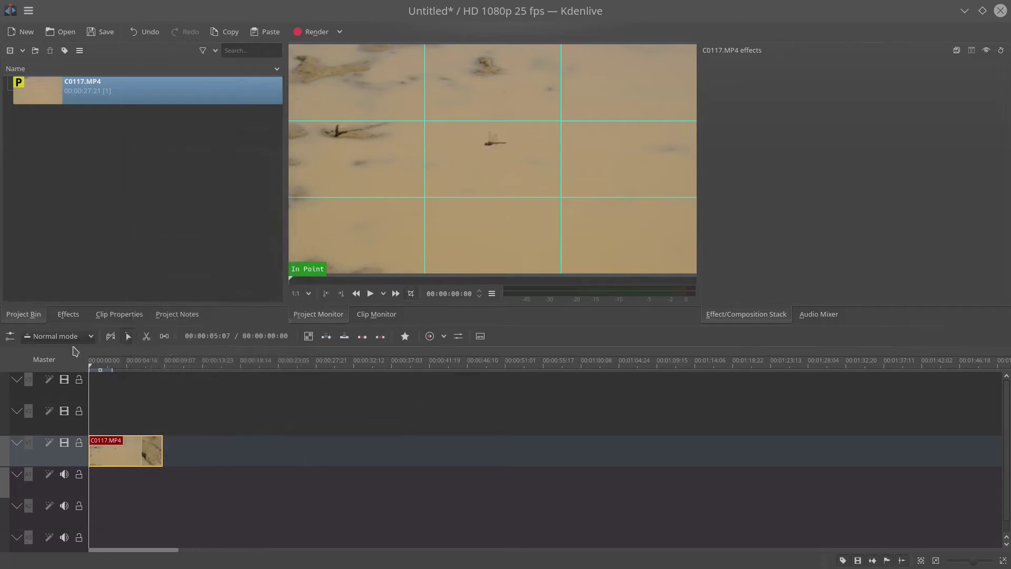
left_click(68, 315)
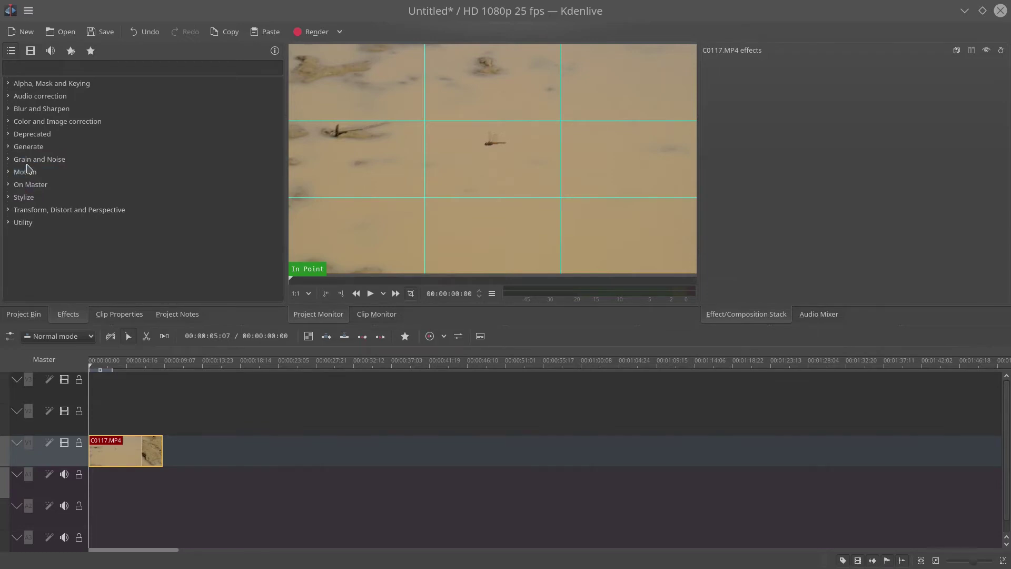
left_click(35, 85)
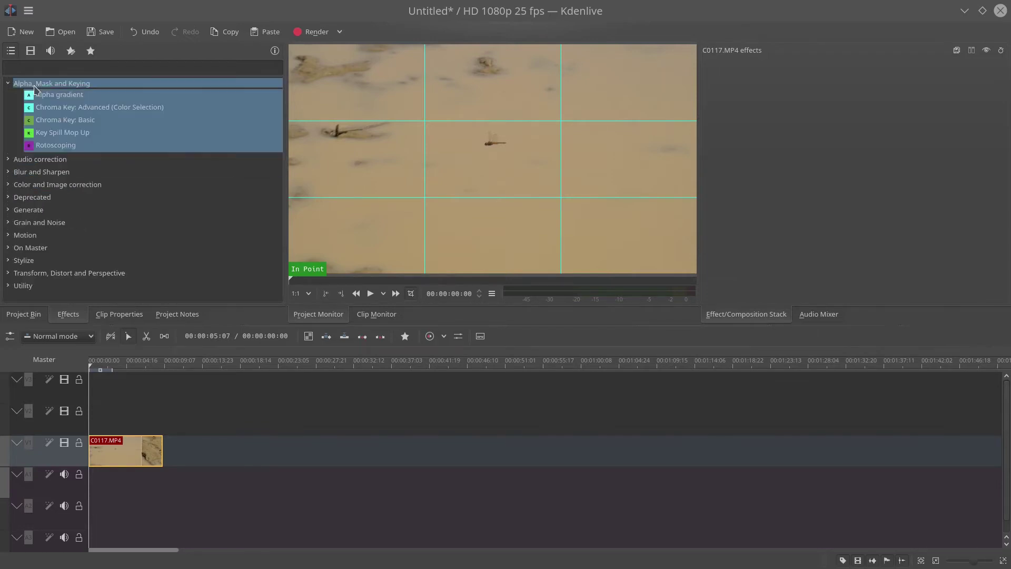
Filter effects to video and drag Motion Tracker from Alpha, Mask and Keying onto the clip
left_click(34, 86)
left_click(48, 172)
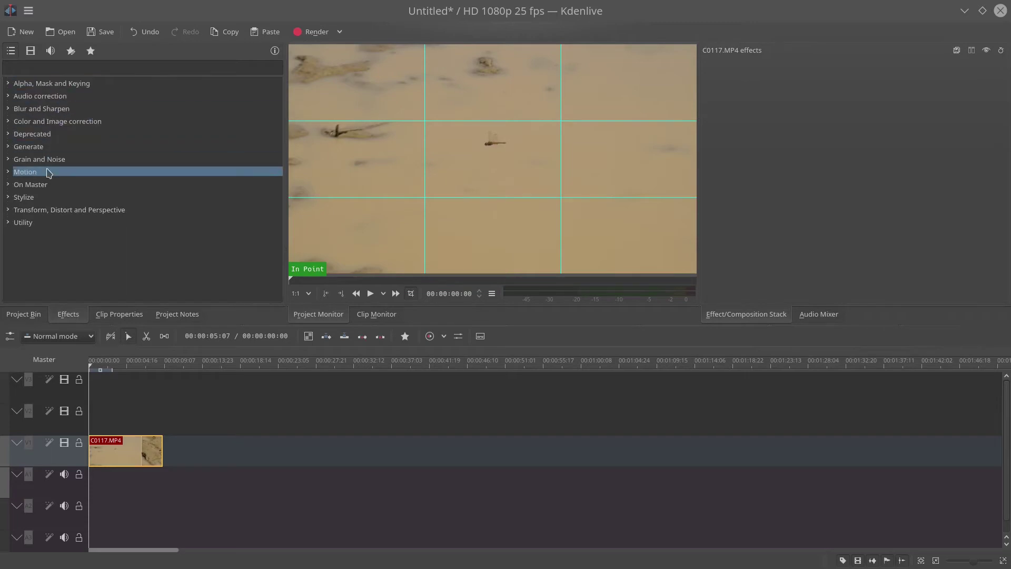
left_click(44, 174)
left_click(44, 174)
left_click(31, 50)
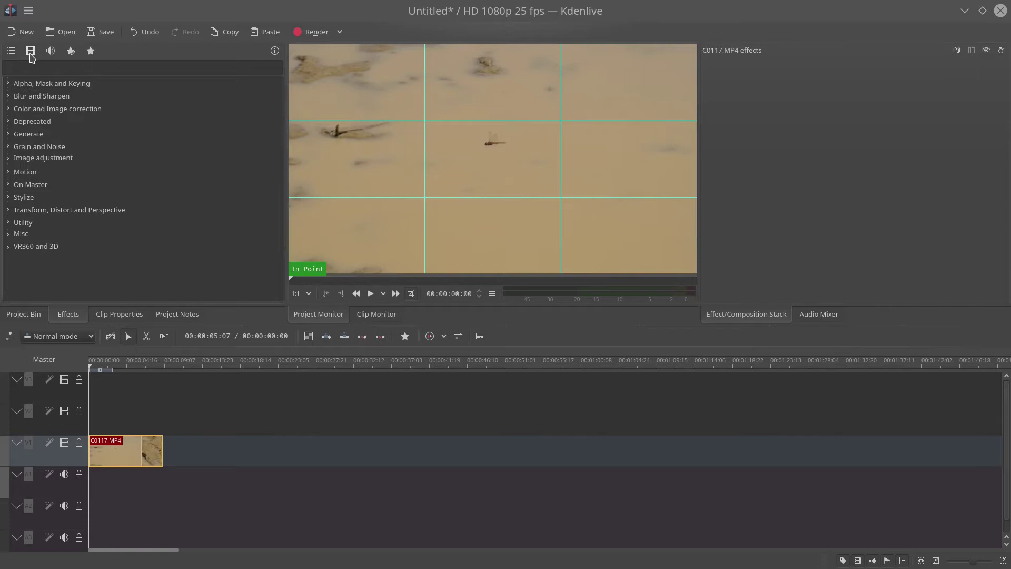
left_click(42, 85)
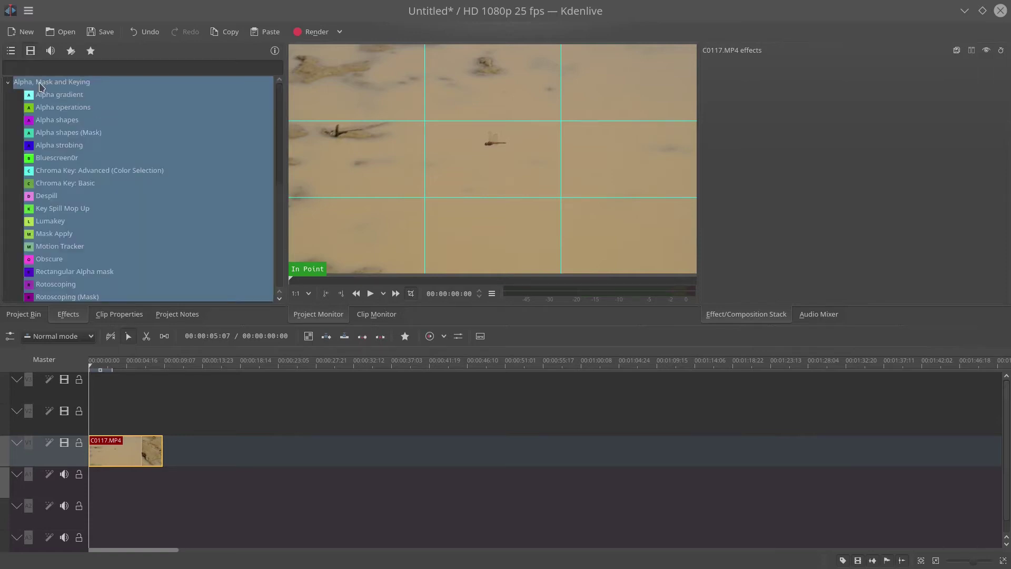
left_click(171, 249)
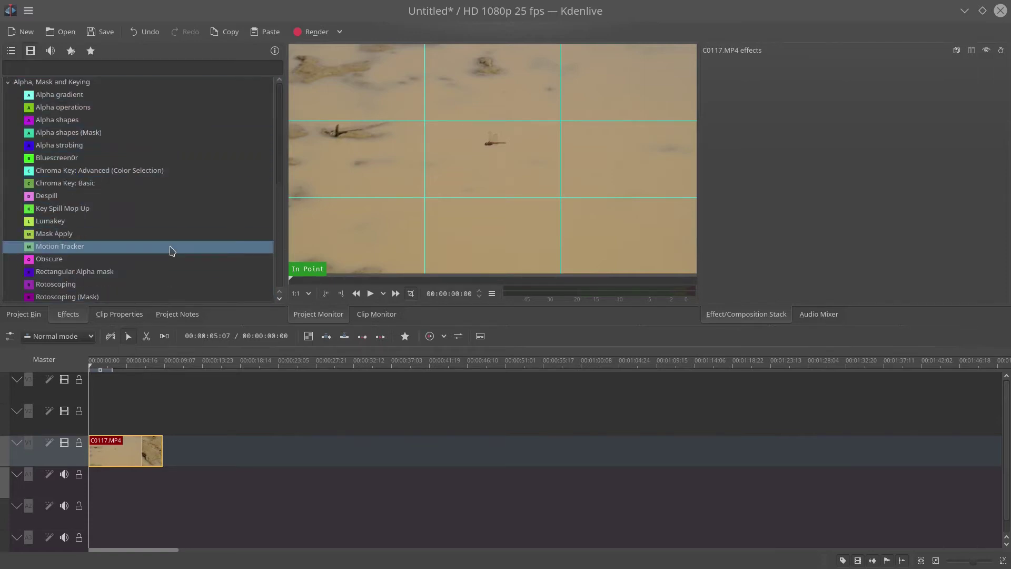
left_click_drag(172, 249, 119, 455)
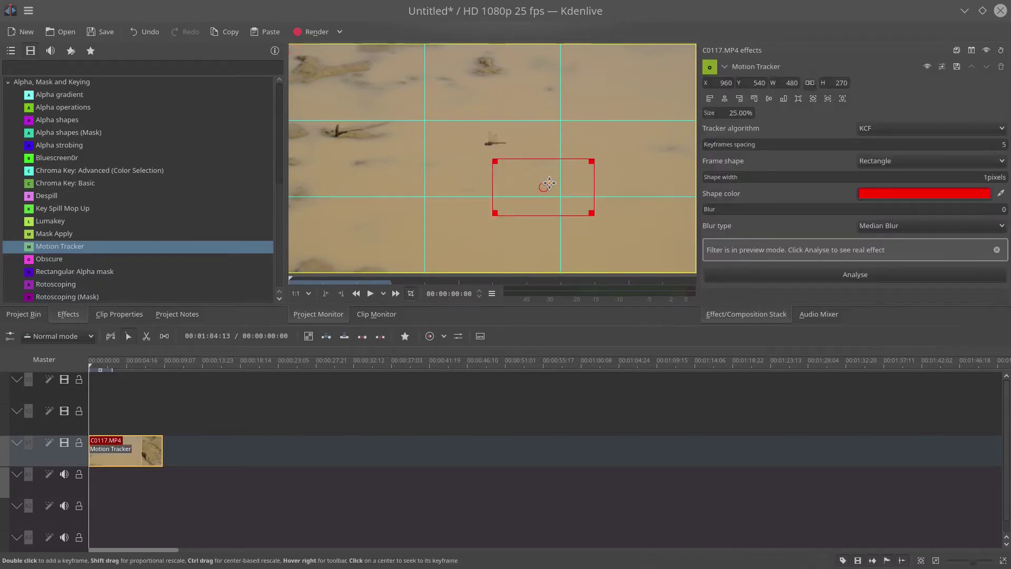
Fit the tracking box tightly around the dragonfly and run the Motion Tracker analysis
left_click_drag(550, 183, 507, 157)
left_click_drag(562, 177, 519, 156)
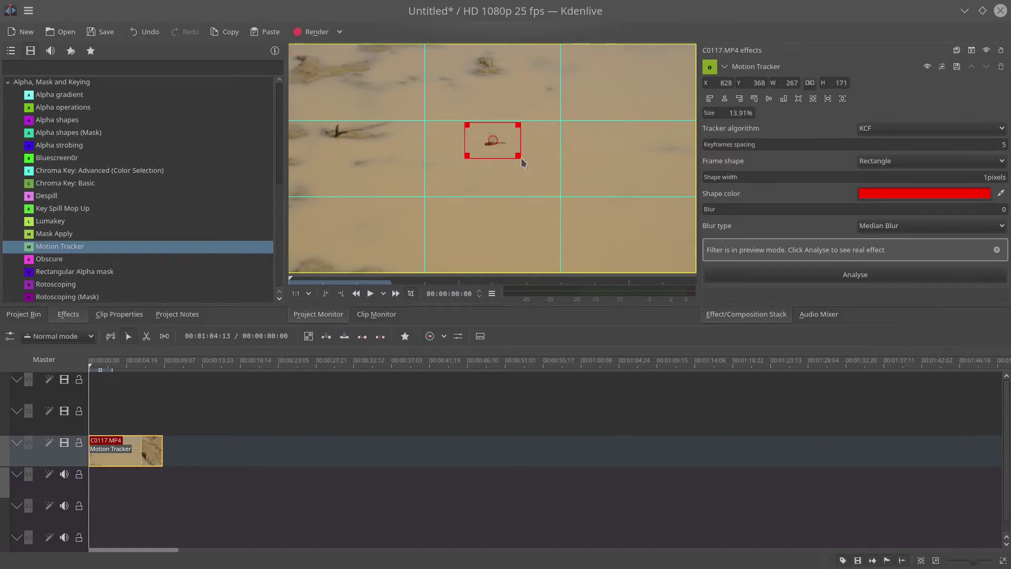
left_click(853, 274)
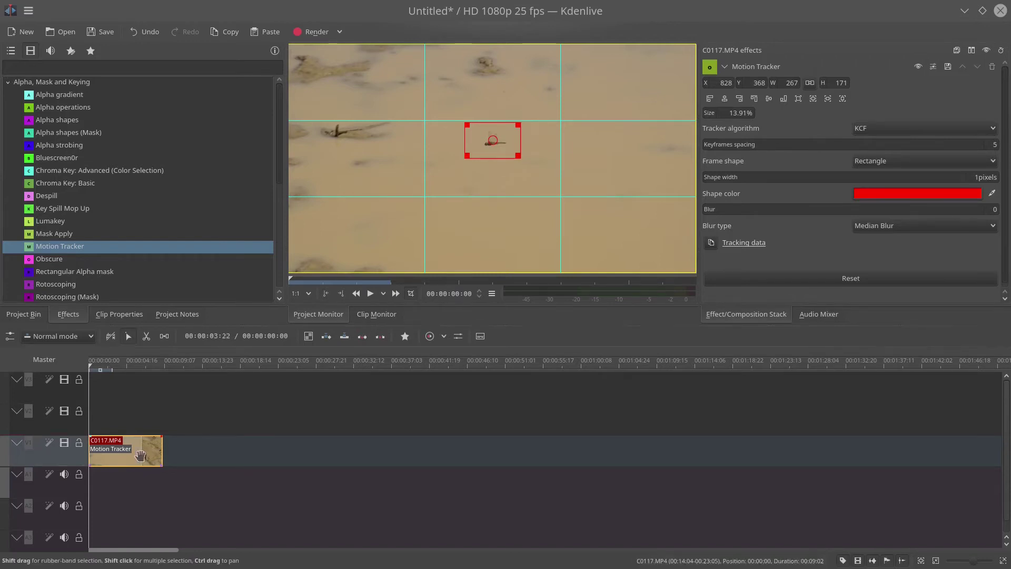
Scrub and play the clip backward to review the dragonfly tracking
left_click(121, 429)
mouse_move(122, 429)
left_mouse_down()
mouse_move(90, 429)
mouse_move(142, 420)
mouse_move(132, 424)
left_mouse_up()
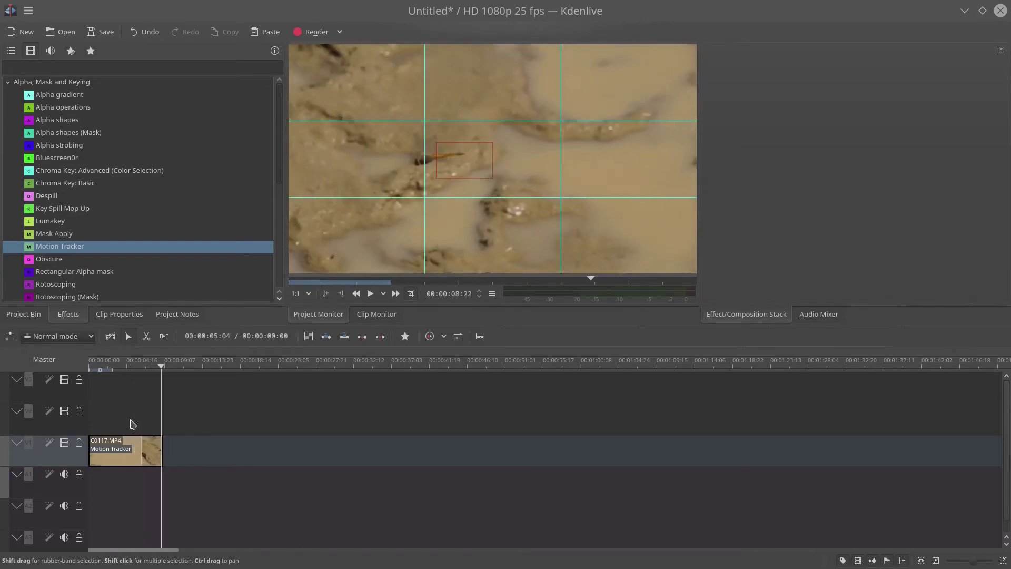
key("j")
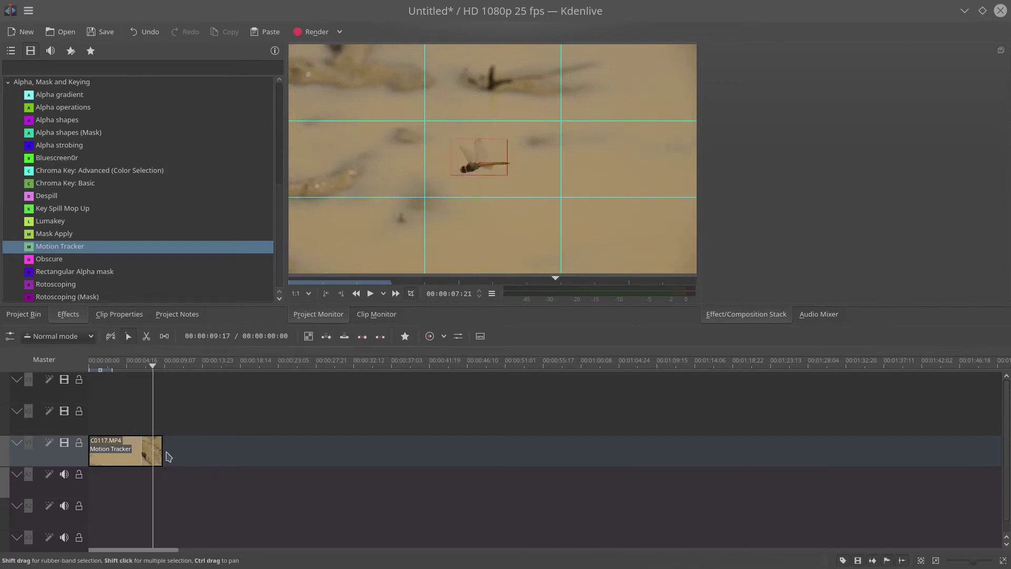
Trim the clip's end to a 00:07:21 duration and reselect it at the dragonfly frame
left_click_drag(160, 455, 153, 450)
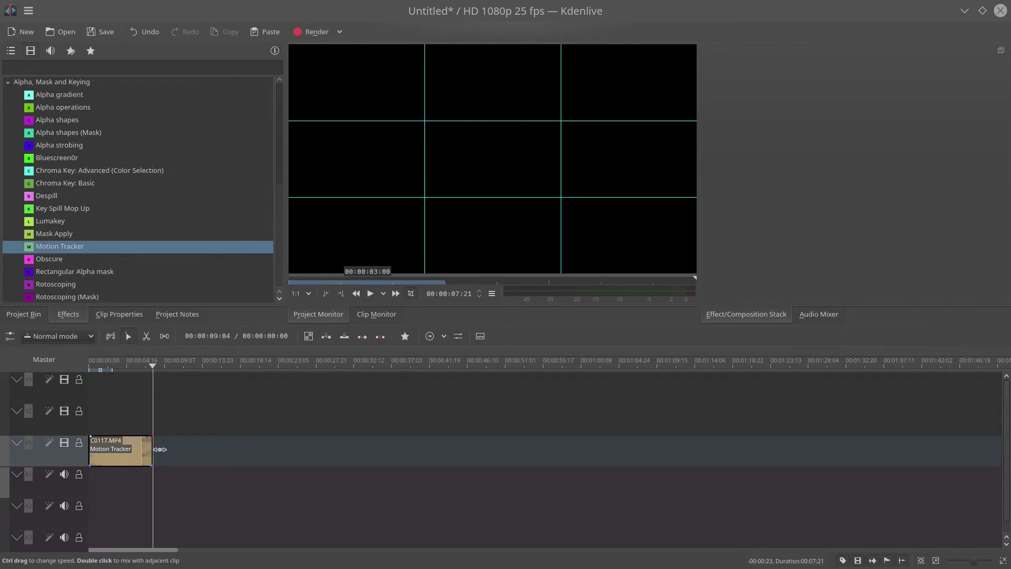
left_click(120, 414)
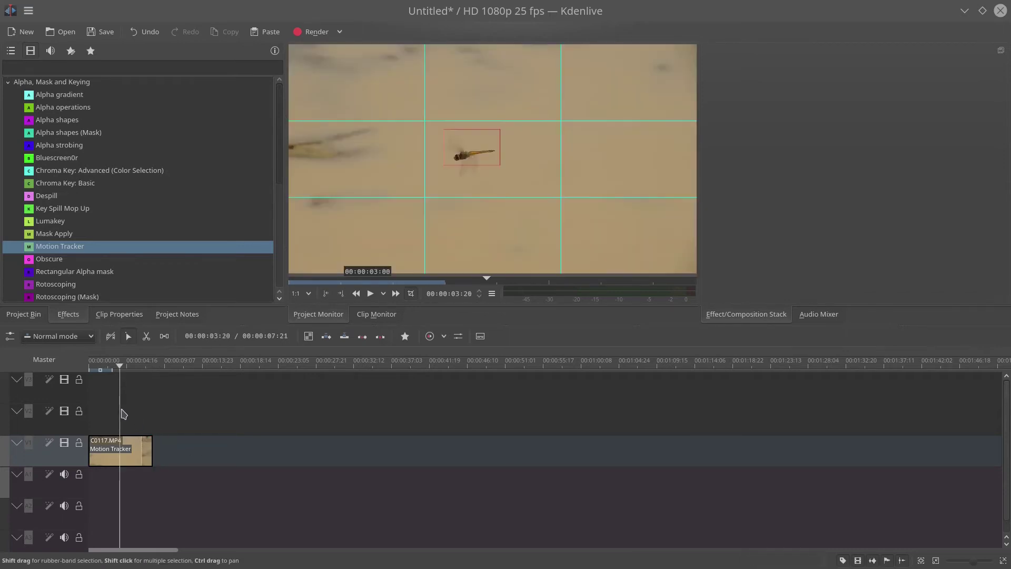
left_click(113, 448)
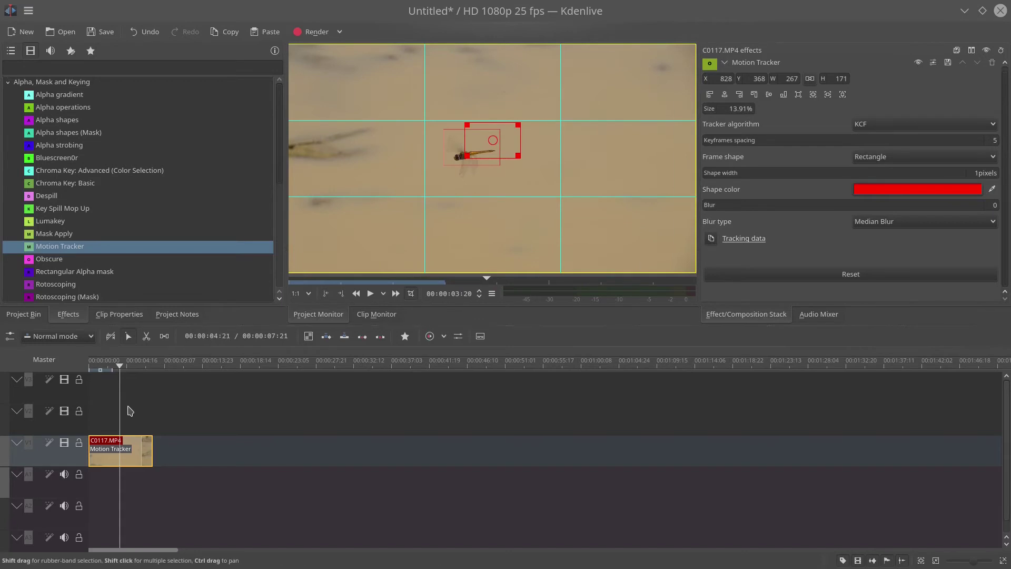
Insert a Transform effect on the clip and bring up its keyframe options menu
right_click(131, 458)
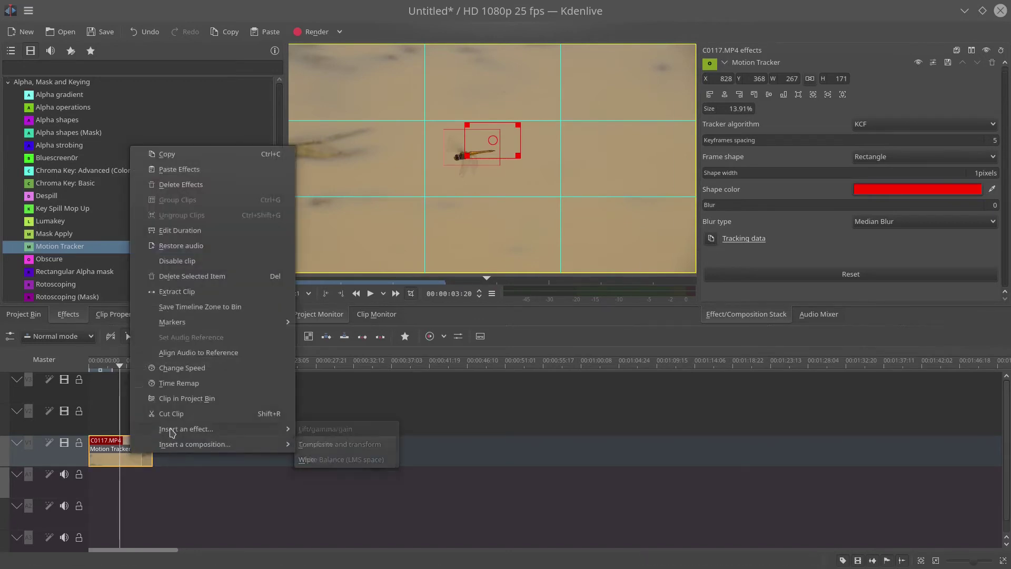
mouse_move(239, 432)
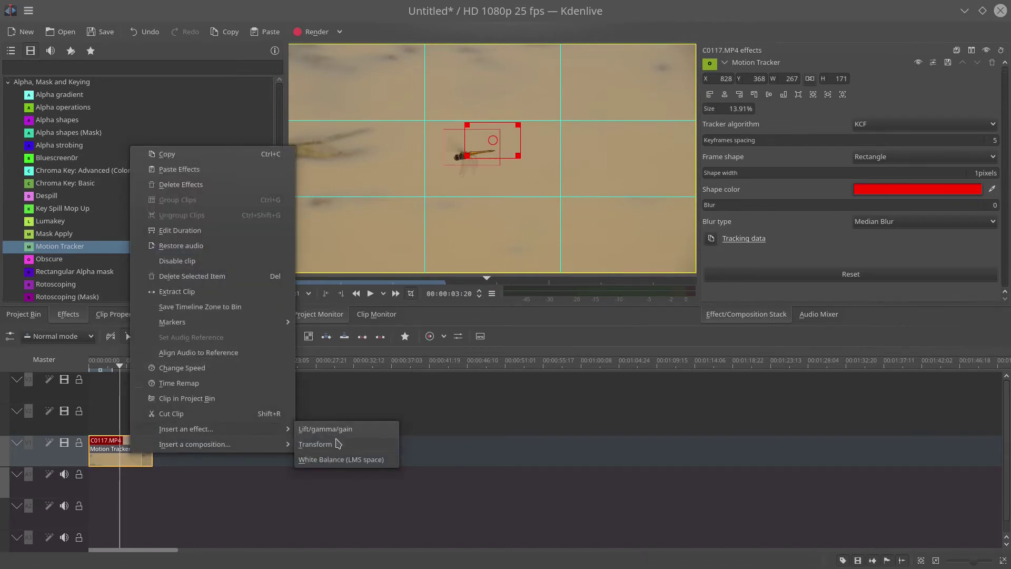
left_click(315, 444)
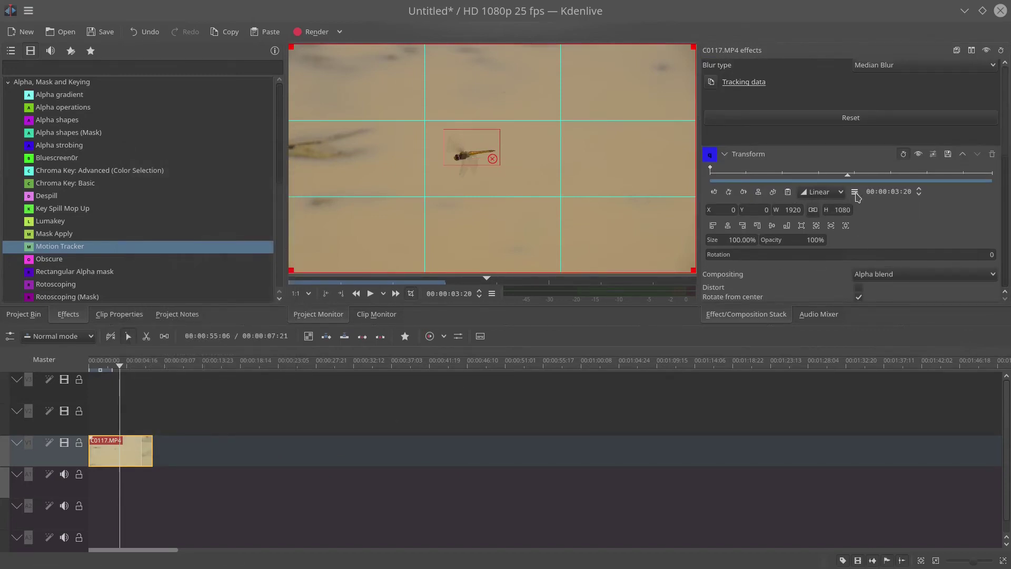
left_click(855, 193)
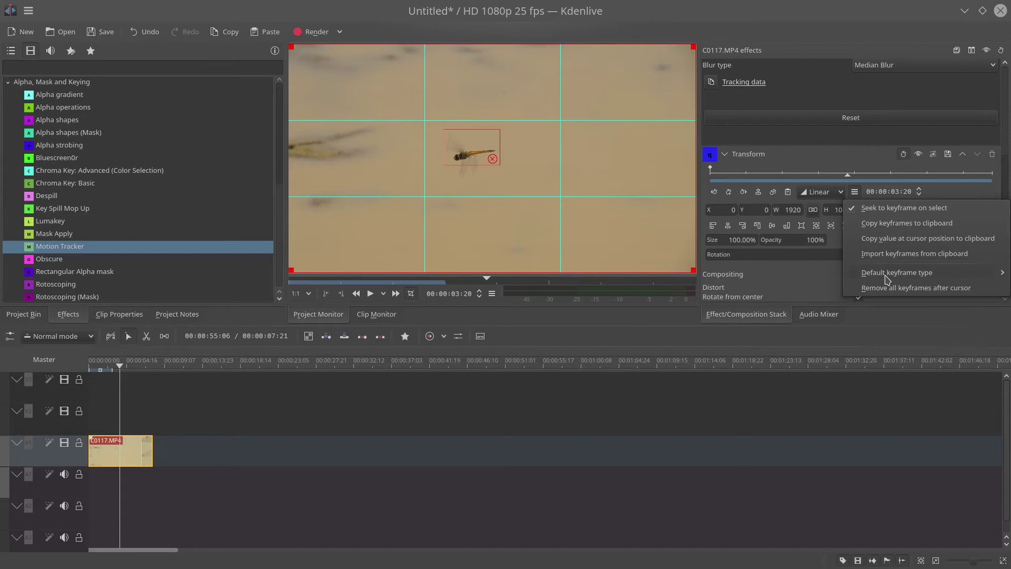
mouse_move(888, 279)
Import the tracking keyframes into Transform as Inverted Position, anchored Center to Center
left_click(891, 254)
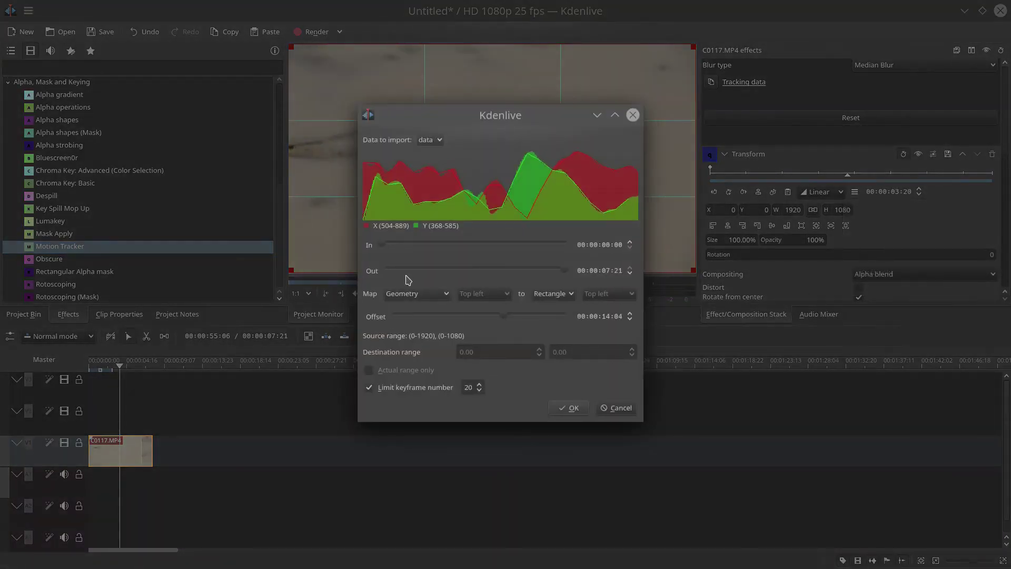
left_click(422, 298)
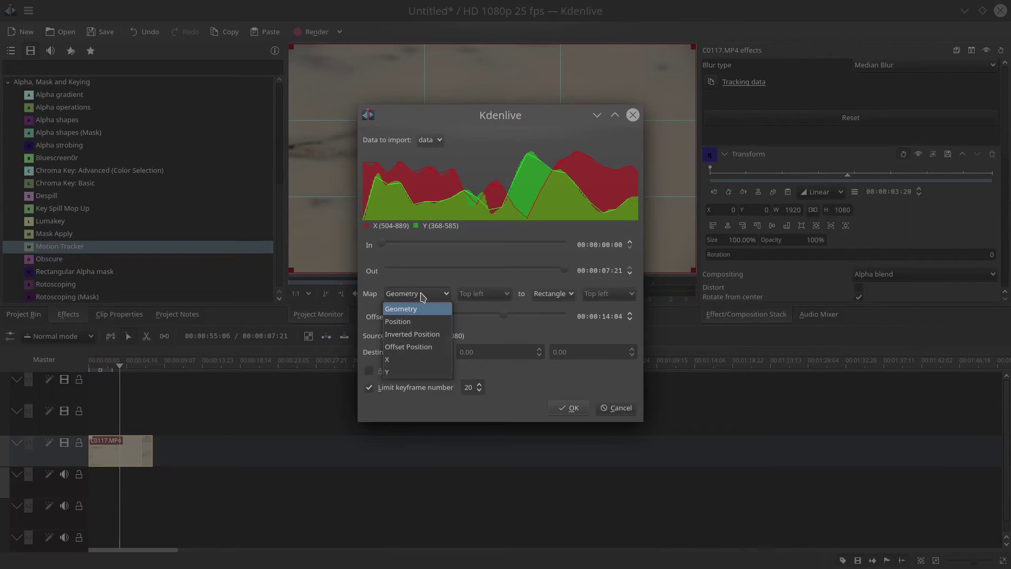
left_click(422, 333)
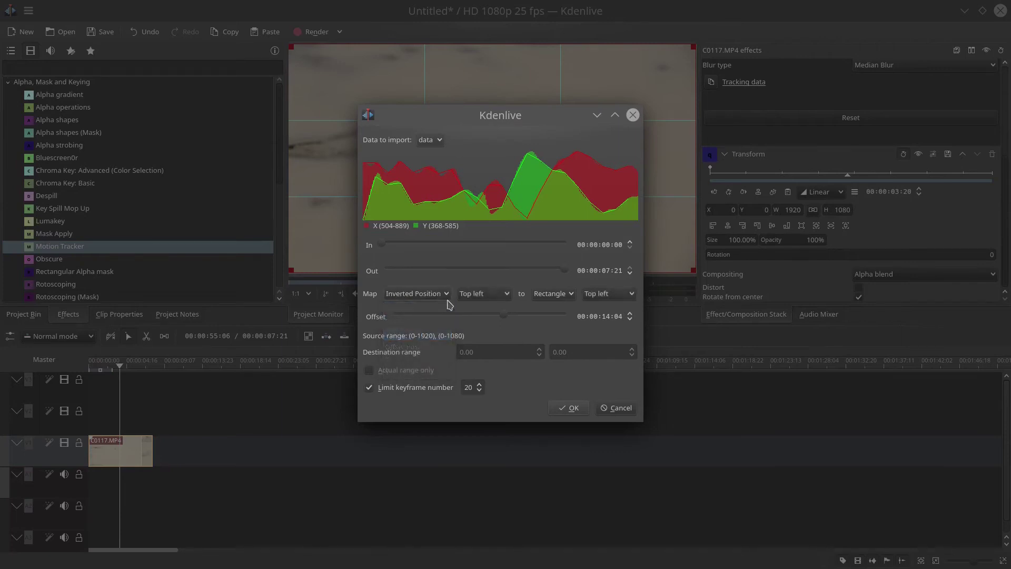
left_click(474, 298)
left_click(477, 318)
left_click(606, 294)
left_click(606, 327)
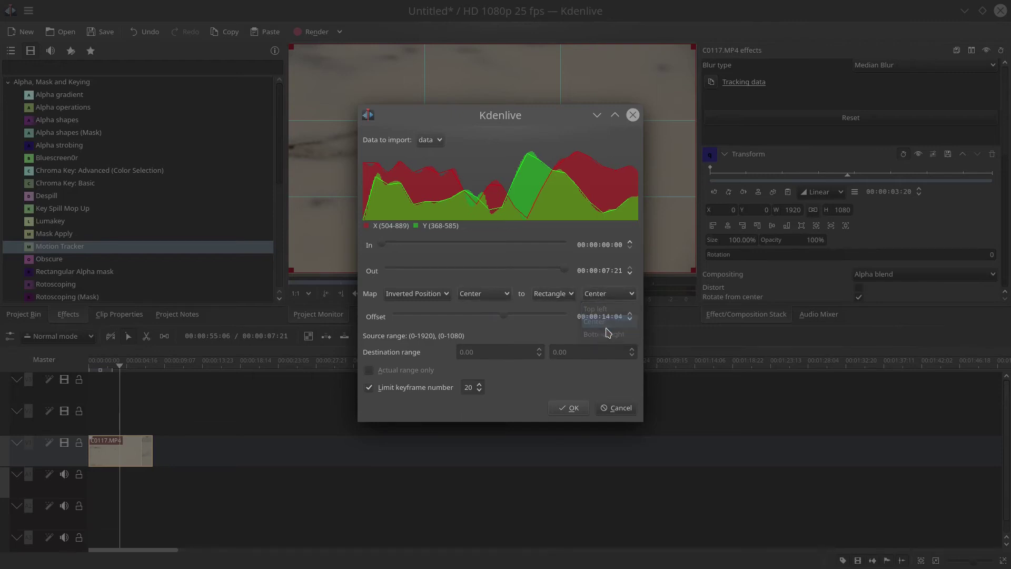
left_click(570, 410)
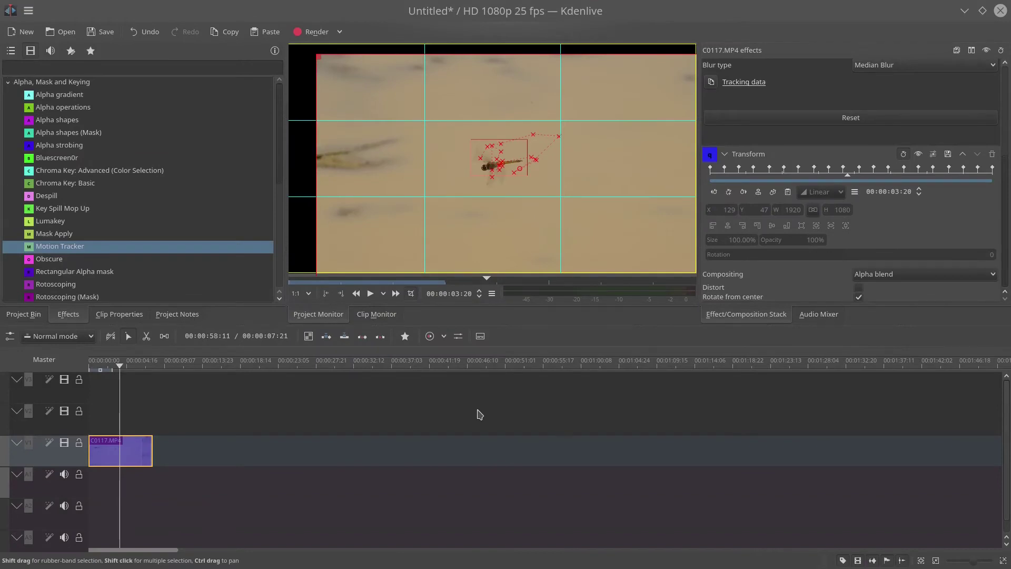
left_click(84, 426)
left_click(97, 424)
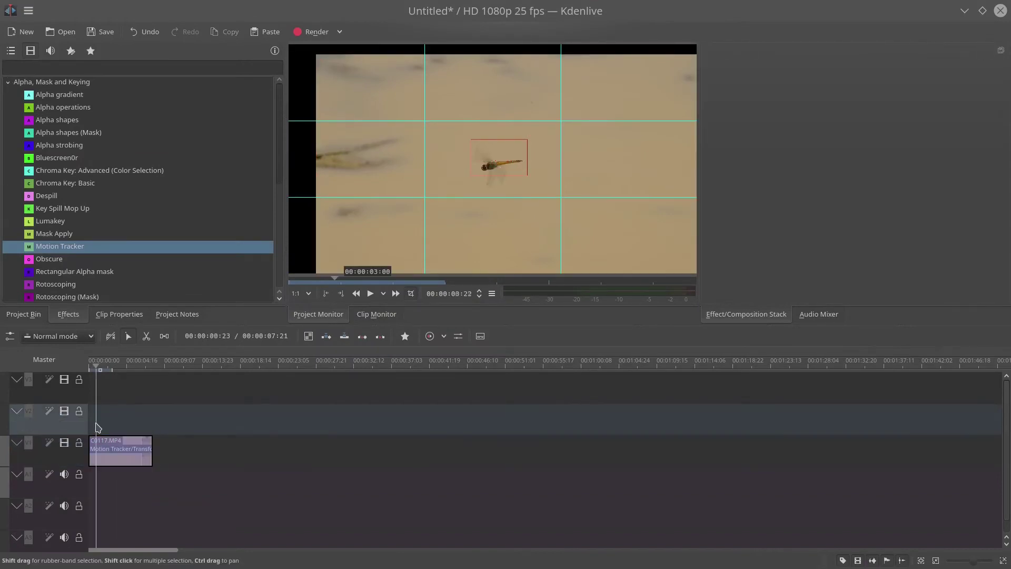
key("Left")
key("Left")
key("Left")
key("Left")
key("Left")
key("Left")
key("Left")
key("Left")
key("Left")
key("Left")
key("Left")
key("Left")
key("Left")
key("Left")
key("Left")
key("Left")
key("Left")
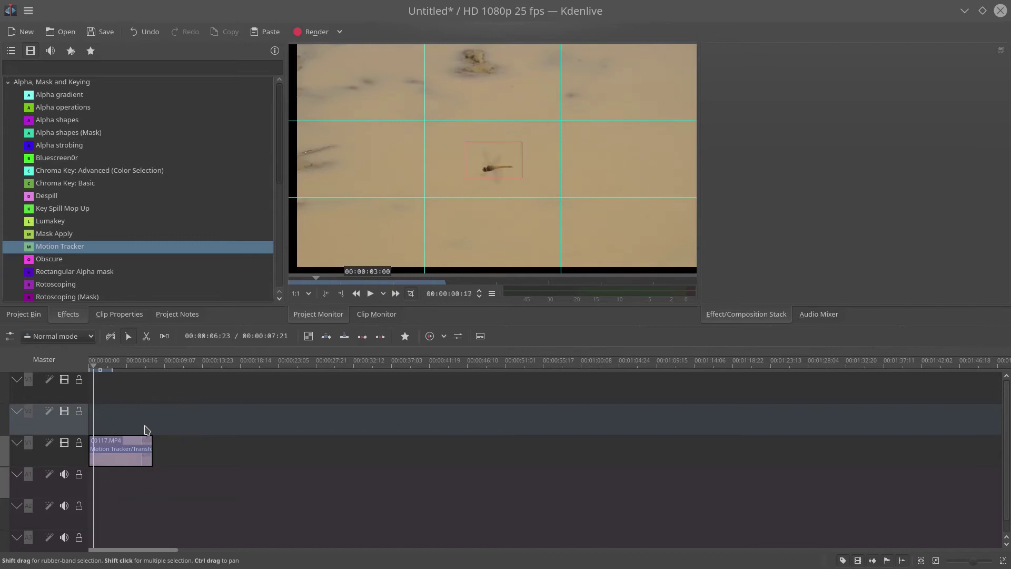
key("Right")
key("Right")
key("Right")
key("Right")
key("Right")
key("Right")
key("Right")
key("Right")
key("Right")
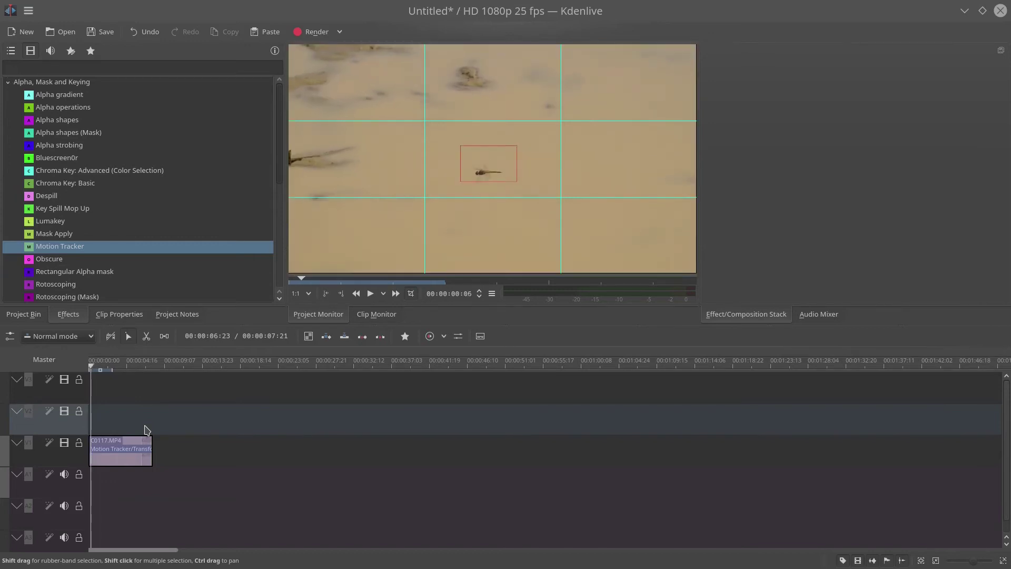
key("Right")
key("Right")
key("Right")
key("Right")
key("Right")
key("Right")
key("Right")
key("Right")
key("Right")
key("Right")
key("Right")
key("Right")
key("Right")
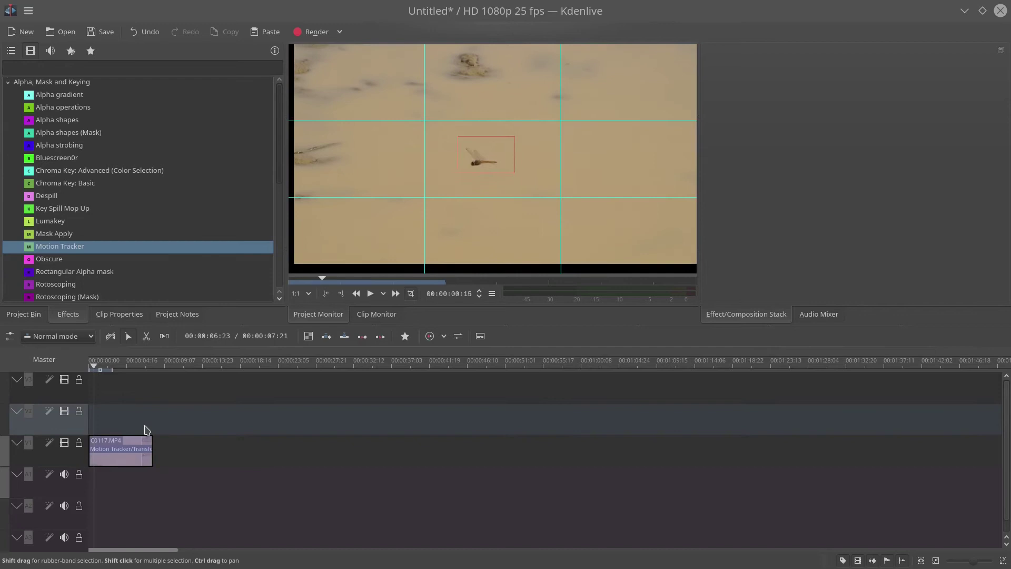
key("Right")
key("Right")
key("Right")
key("Right")
key("Right")
key("Right")
key("Right")
key("Right")
key("Right")
key("Right")
key("Right")
key("Right")
key("Right")
key("Right")
key("Right")
key("Right")
key("Right")
key("Right")
key("Right")
key("Right")
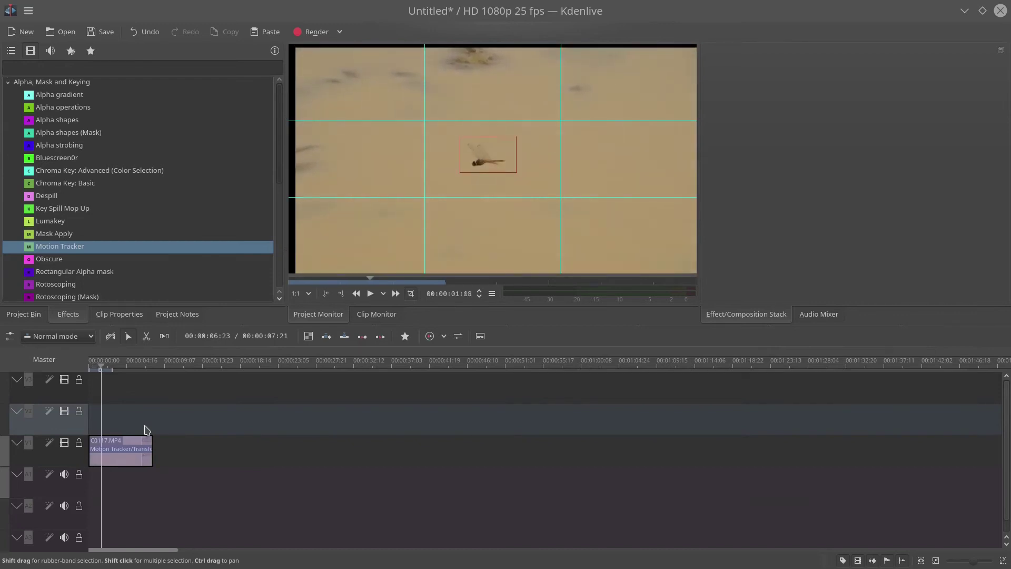
key("Right")
key("Right")
key("Right")
key("Right")
key("Right")
key("Right")
key("Right")
key("Right")
key("Right")
key("Right")
key("Right")
key("Right")
key("Right")
key("Right")
key("Right")
key("Right")
key("Right")
key("Right")
key("Right")
key("Right")
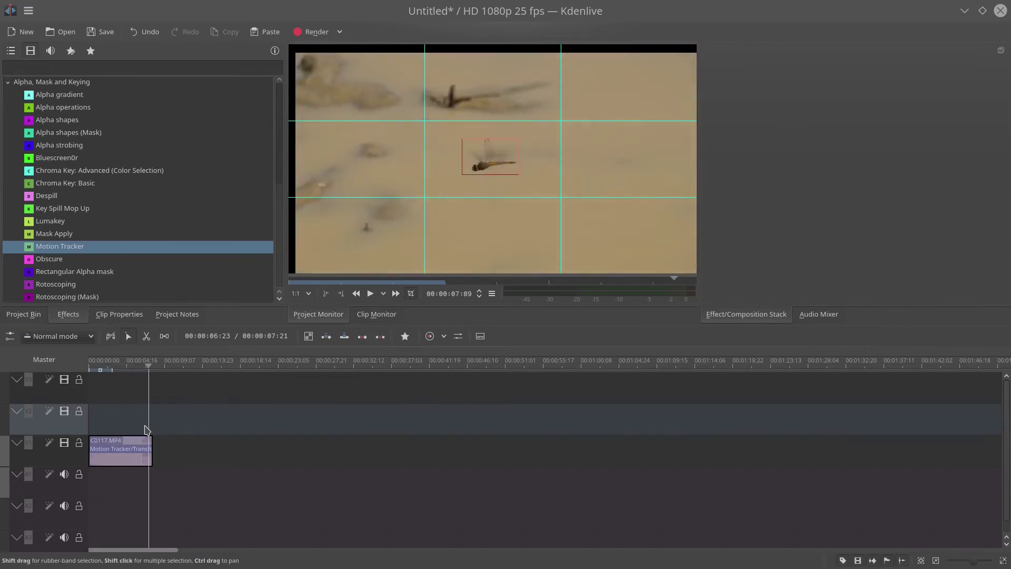
left_click(146, 430)
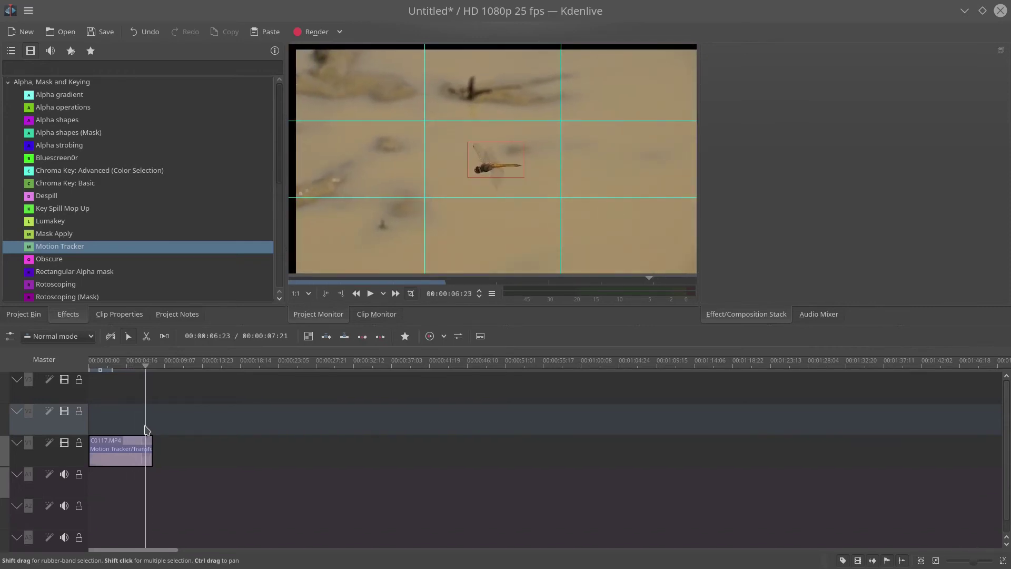
key("j")
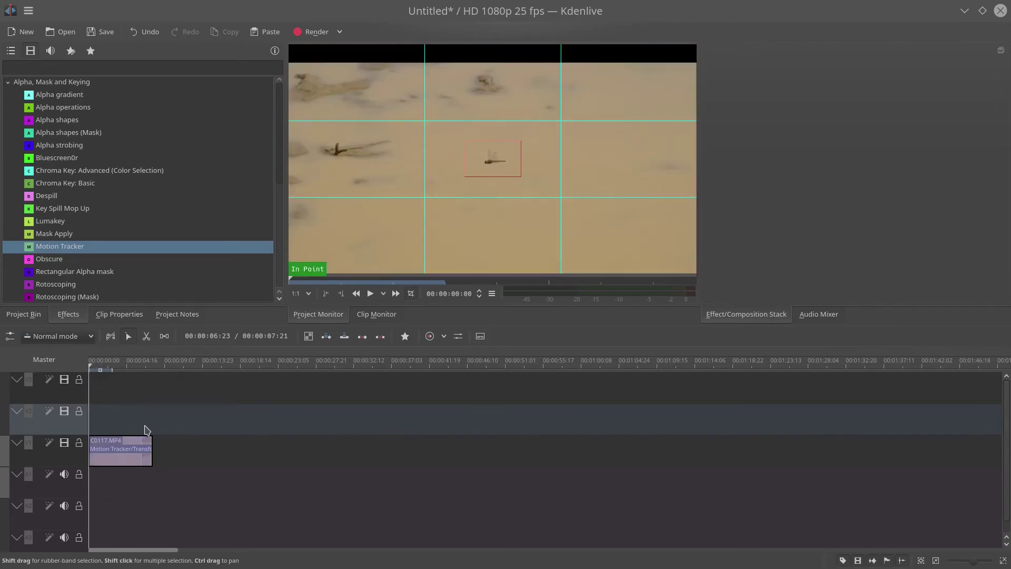
Insert a second Transform effect on the dragonfly clip
right_click(120, 451)
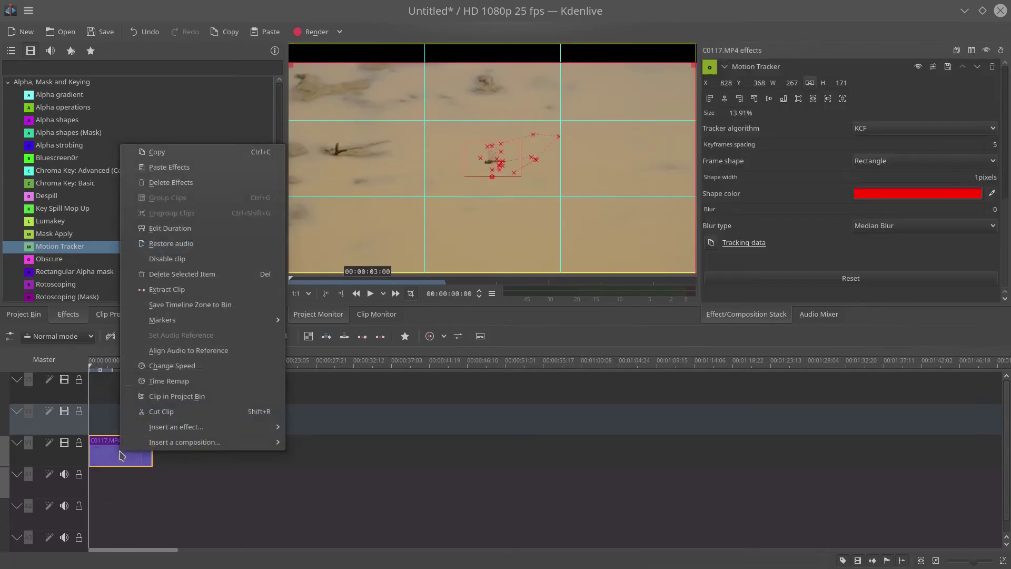
mouse_move(228, 440)
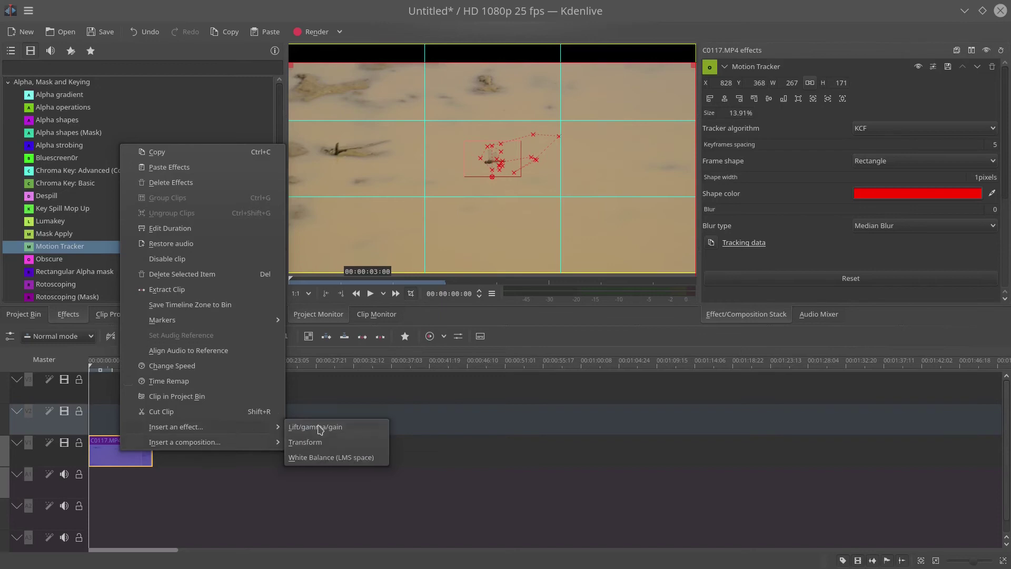
left_click(326, 441)
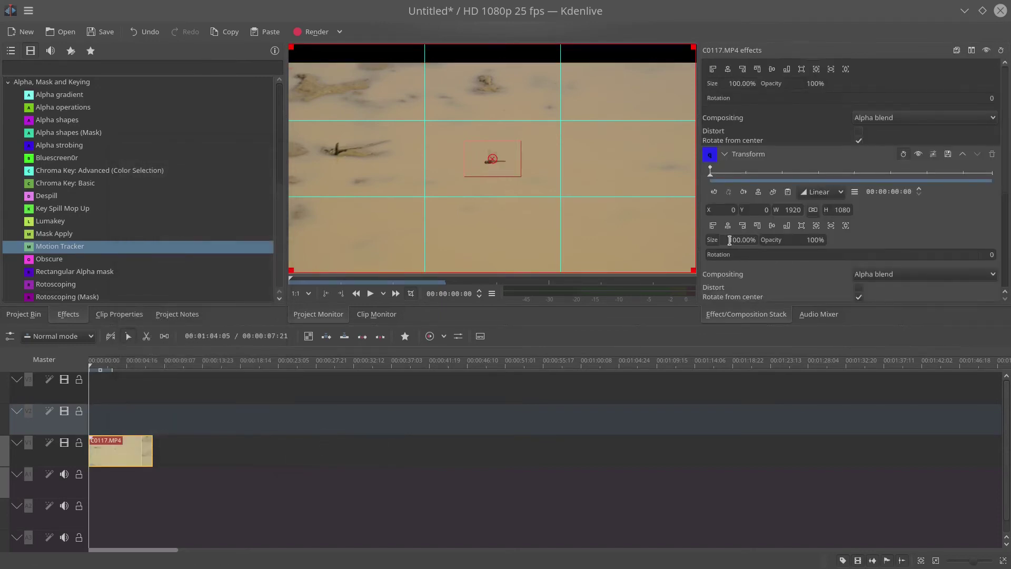
key("Right")
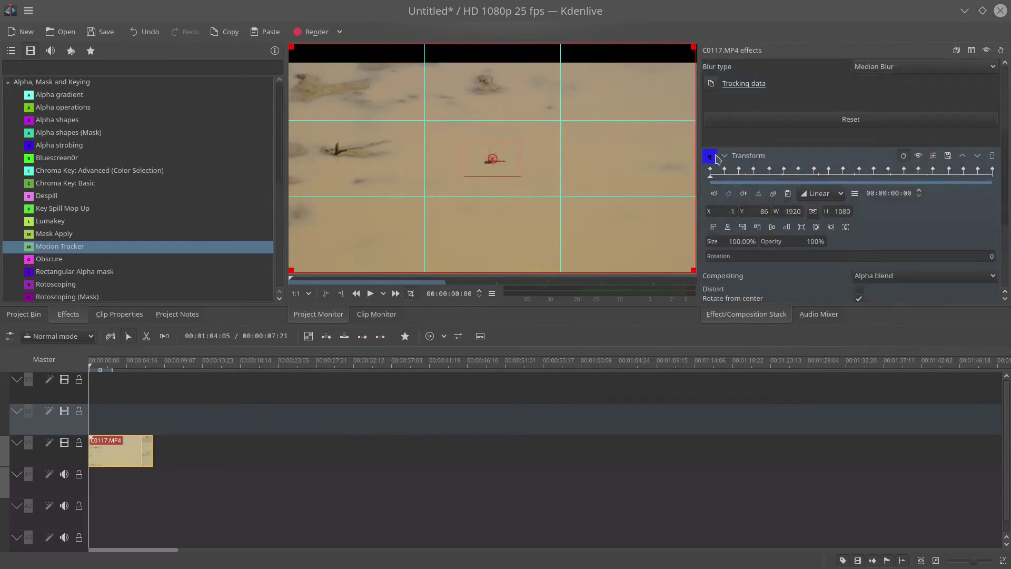
Collapse the effect panels and set the Transform size to 119.90%
left_click(727, 156)
scroll(741, 107, "up", 3)
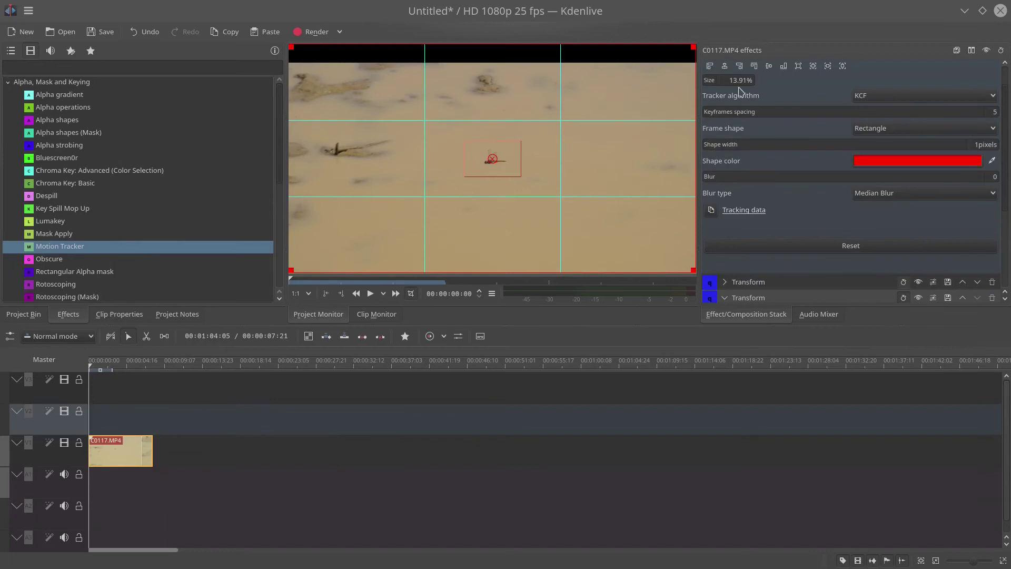
scroll(741, 91, "up", 2)
left_click(726, 67)
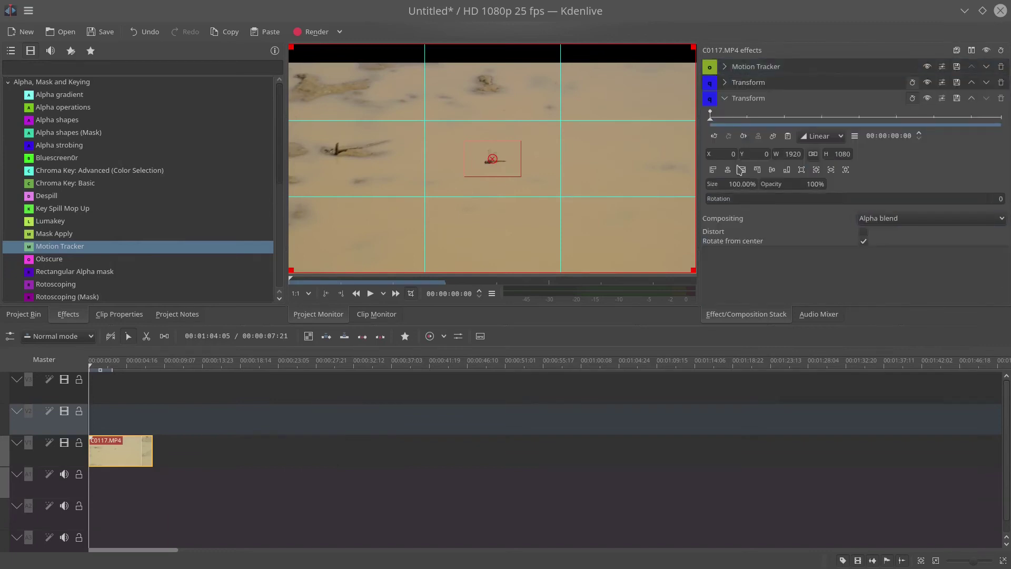
left_click_drag(714, 191, 714, 191)
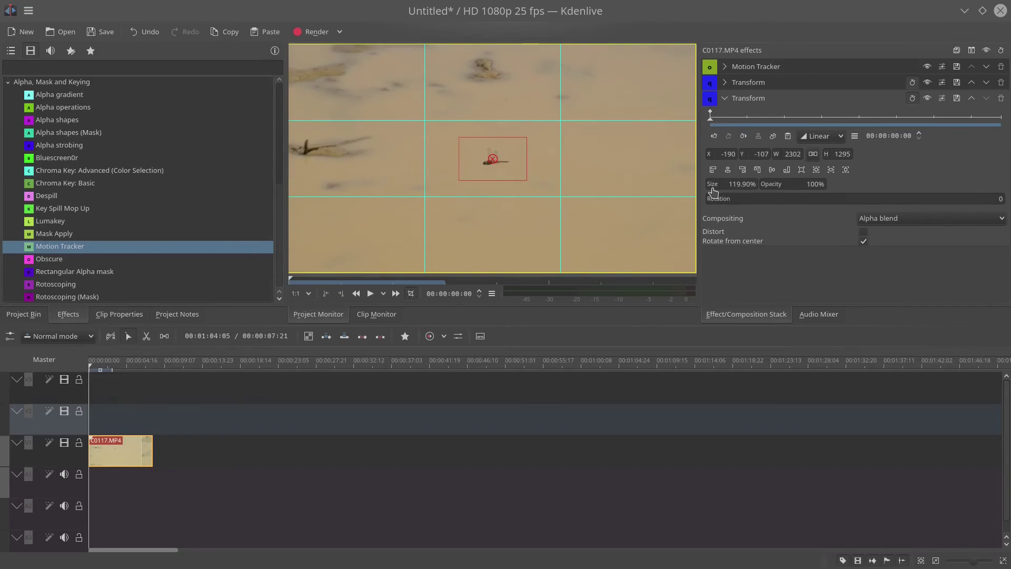
left_click(127, 423)
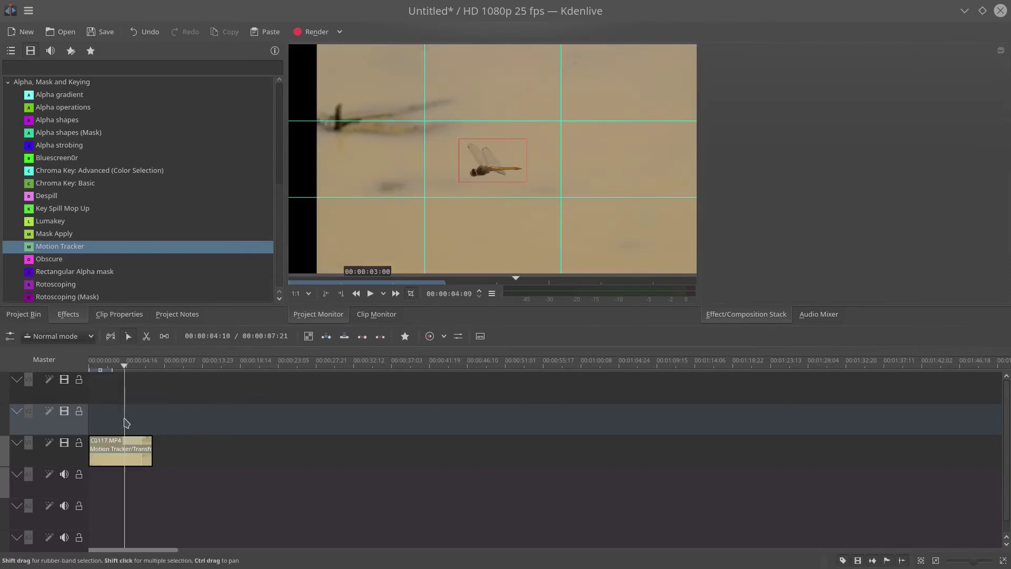
key("j")
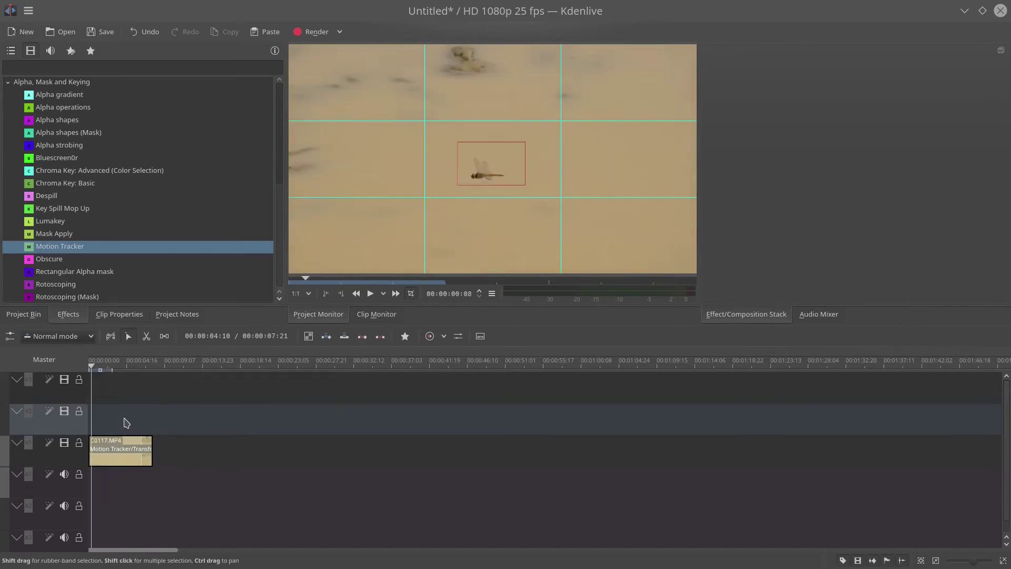
key("l")
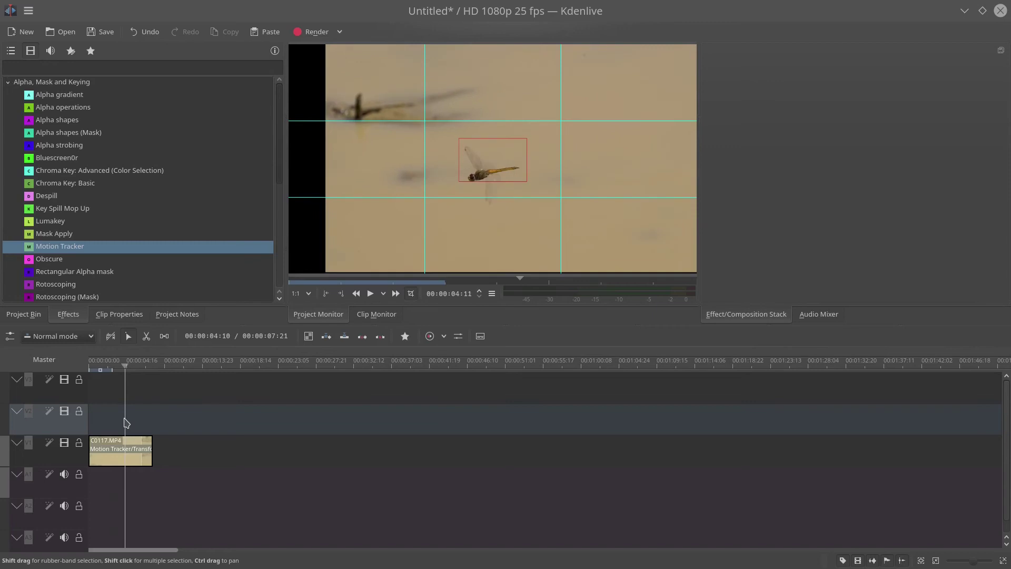
left_click(126, 452)
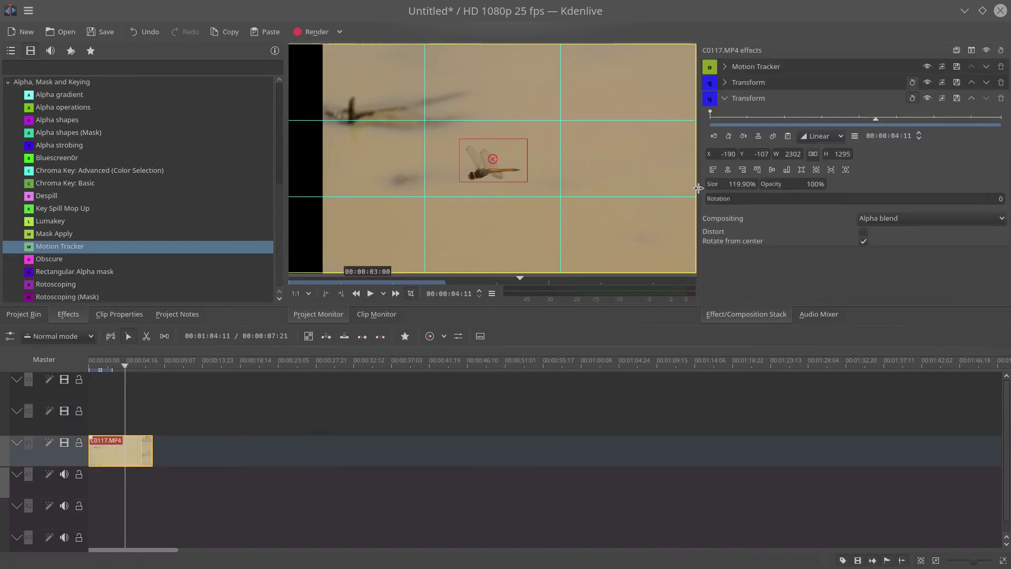
Raise the Transform size to 149.58% and play the stabilized clip from the start
scroll(711, 186, "up", 20)
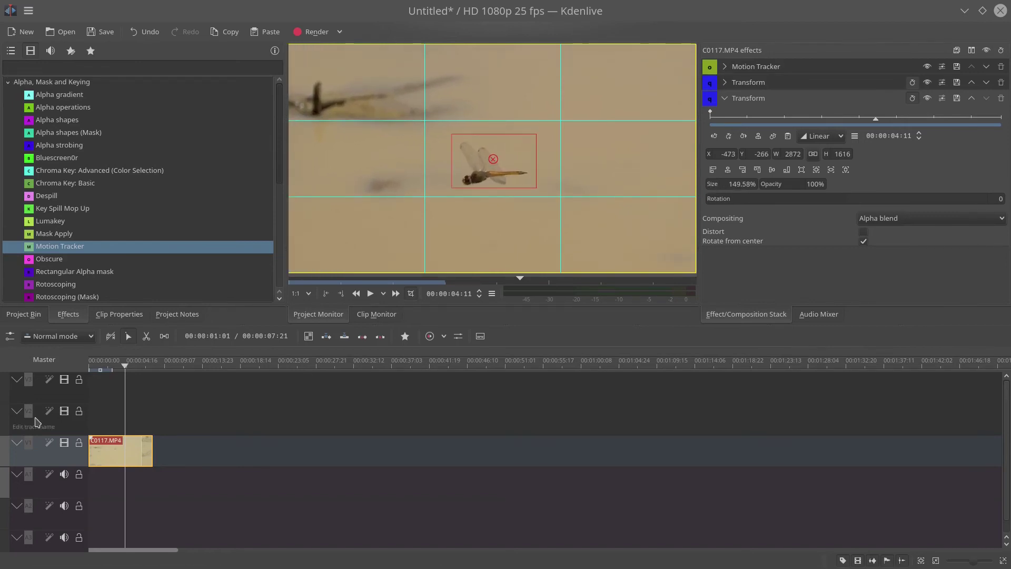
left_click(103, 402)
key("Home")
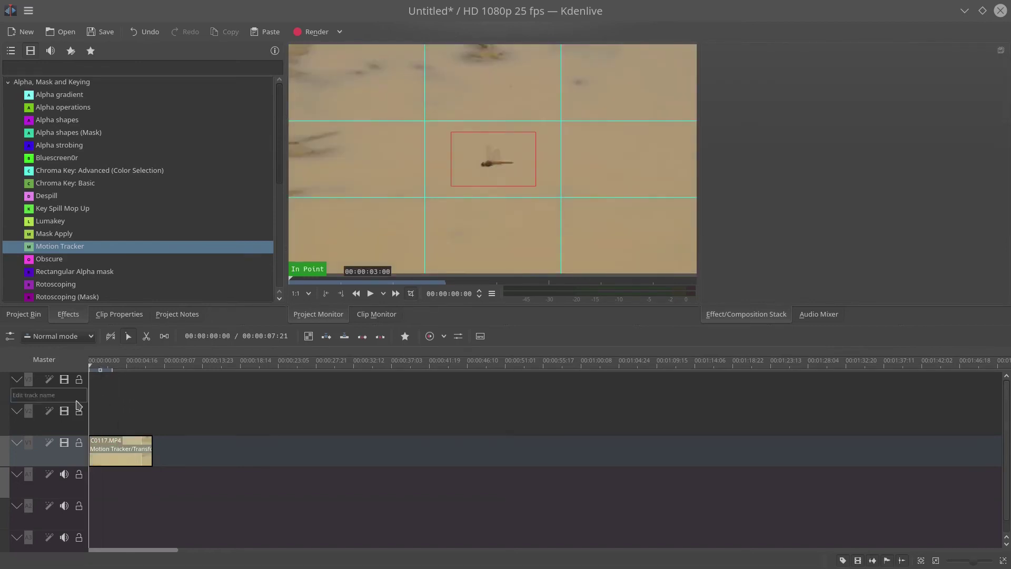
key("space")
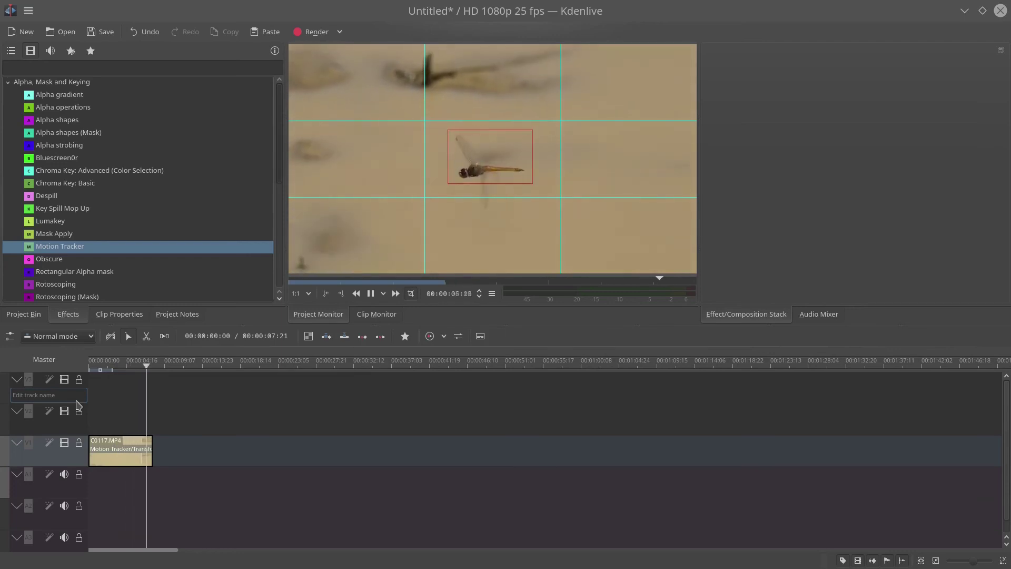
left_click(103, 446)
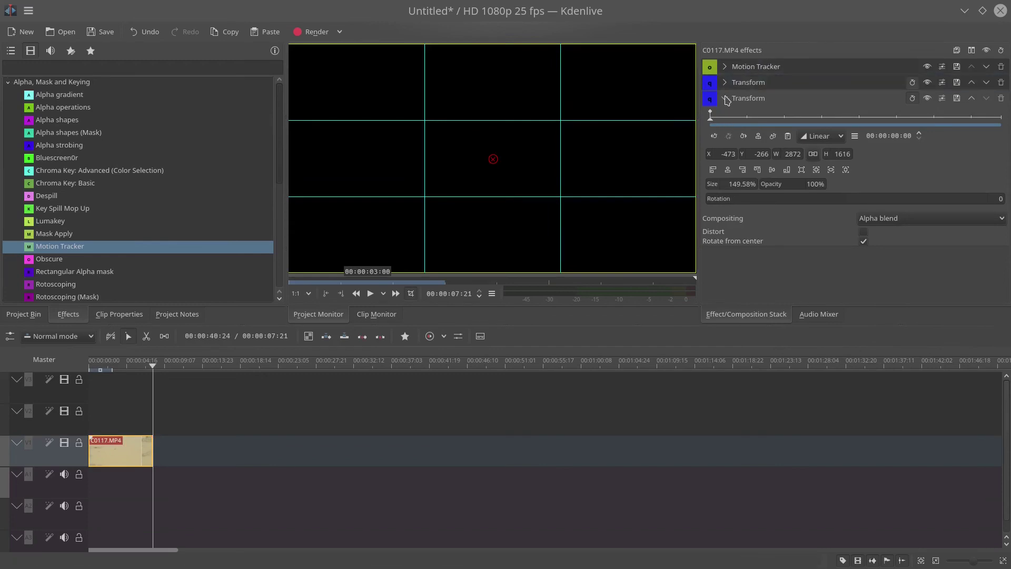
Set the Motion Tracker shape width to 0 pixels and preview the frame at 00:00:04:16
left_click(726, 98)
left_click(725, 66)
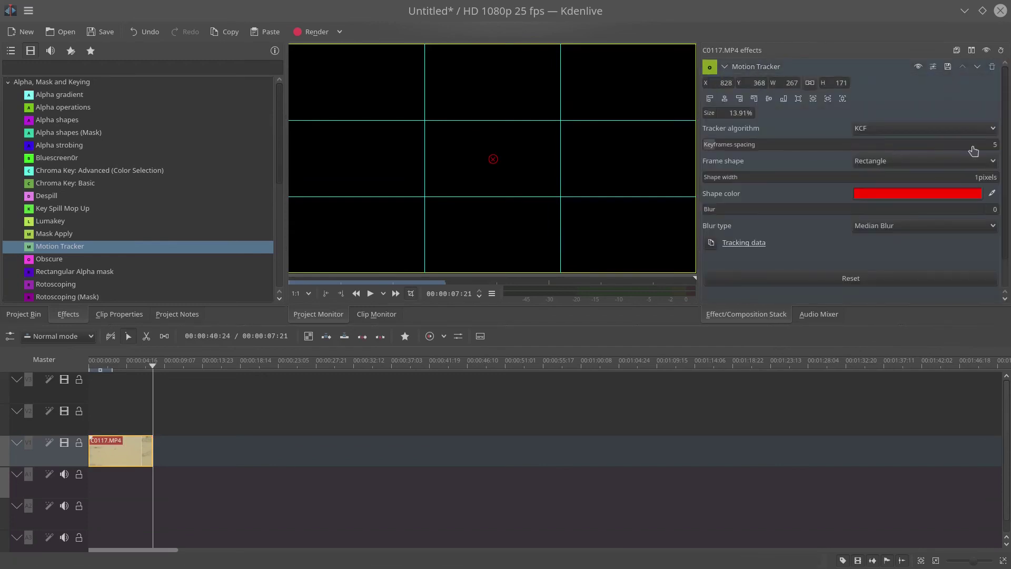
left_click(987, 178)
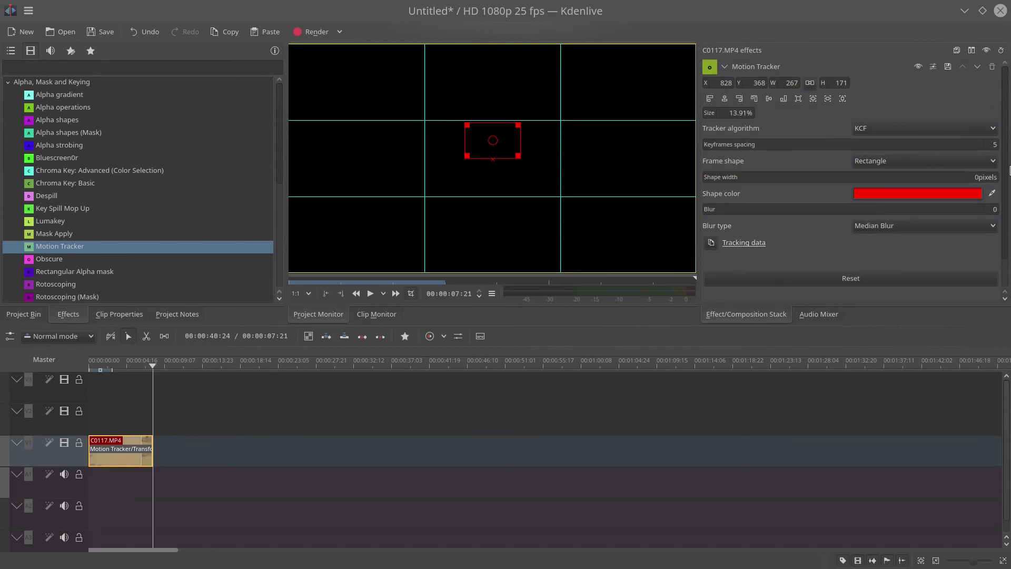
left_click(725, 67)
left_click(127, 420)
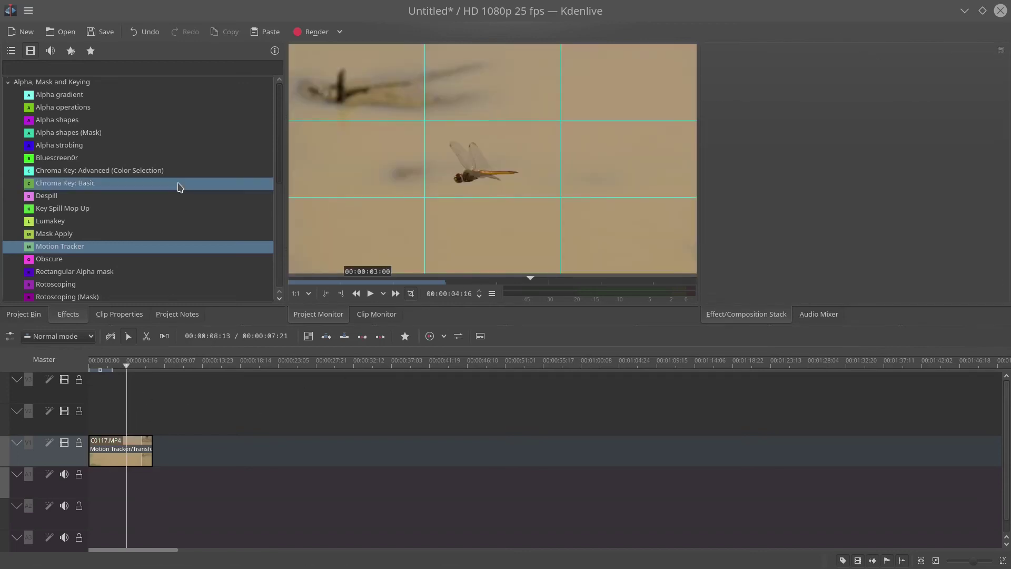
Render the project to untitled.mp4 as MP4-H264/AAC, then play the finished file
left_click(316, 32)
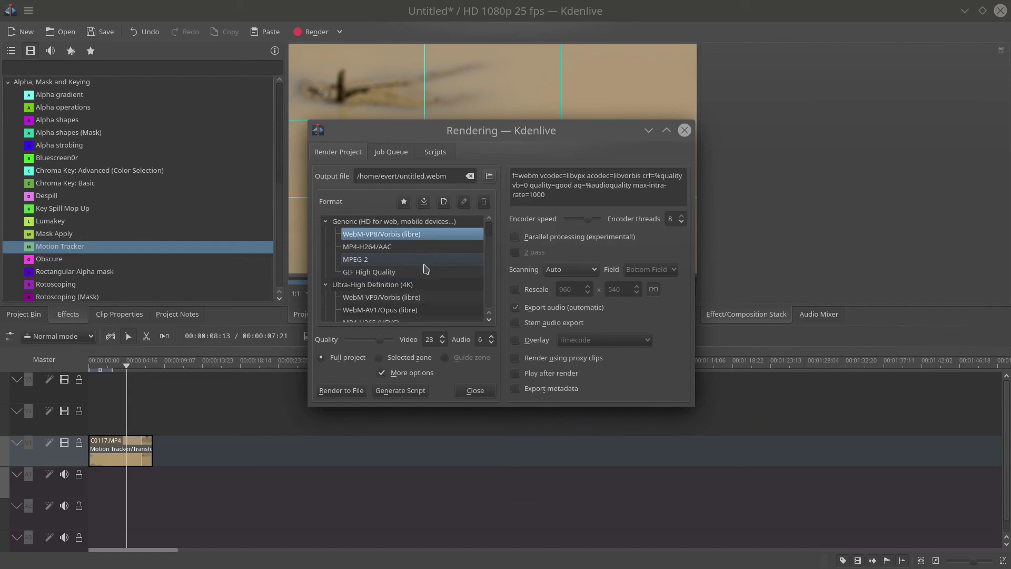
left_click(384, 247)
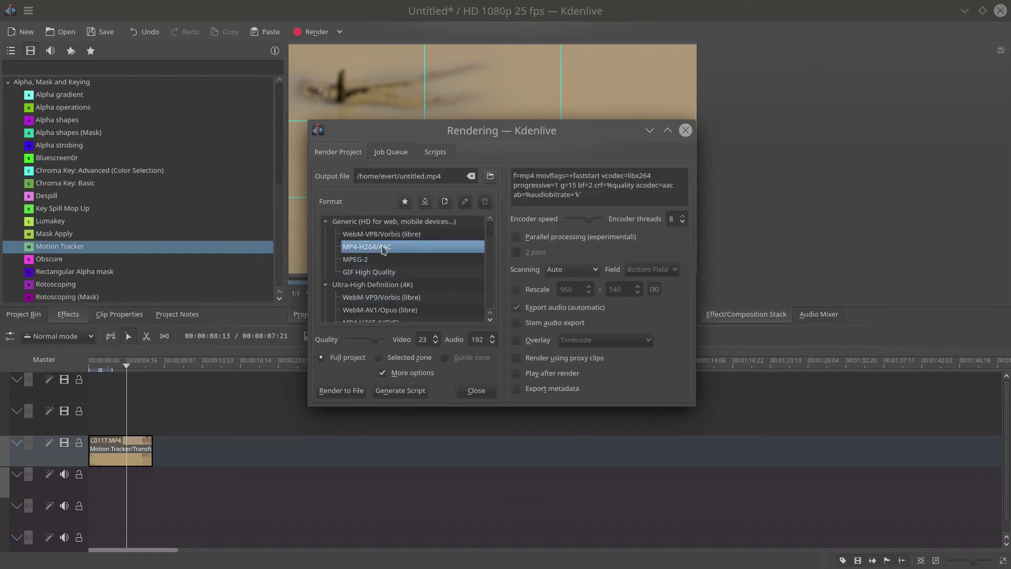
left_click(346, 392)
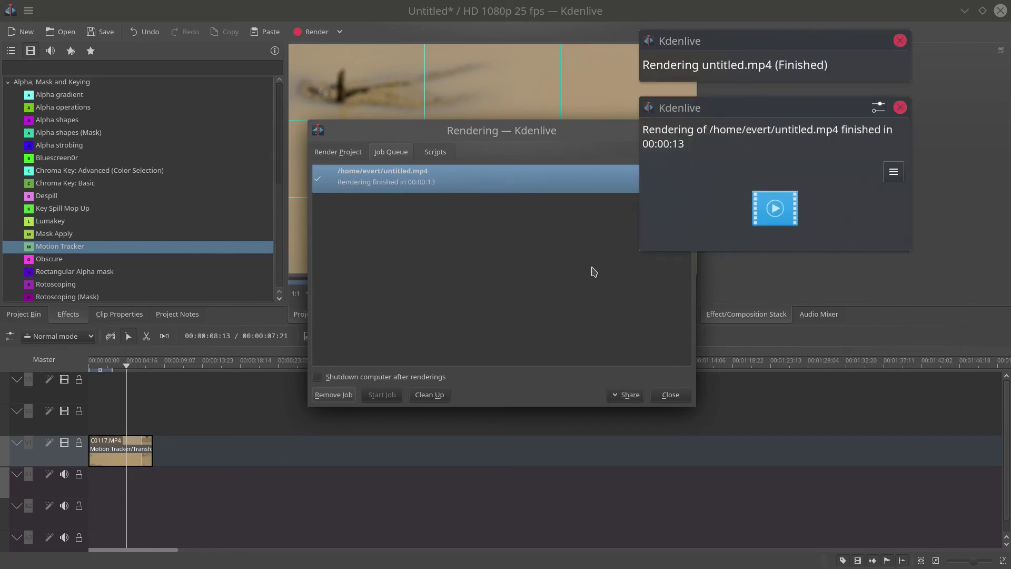
double_click(364, 184)
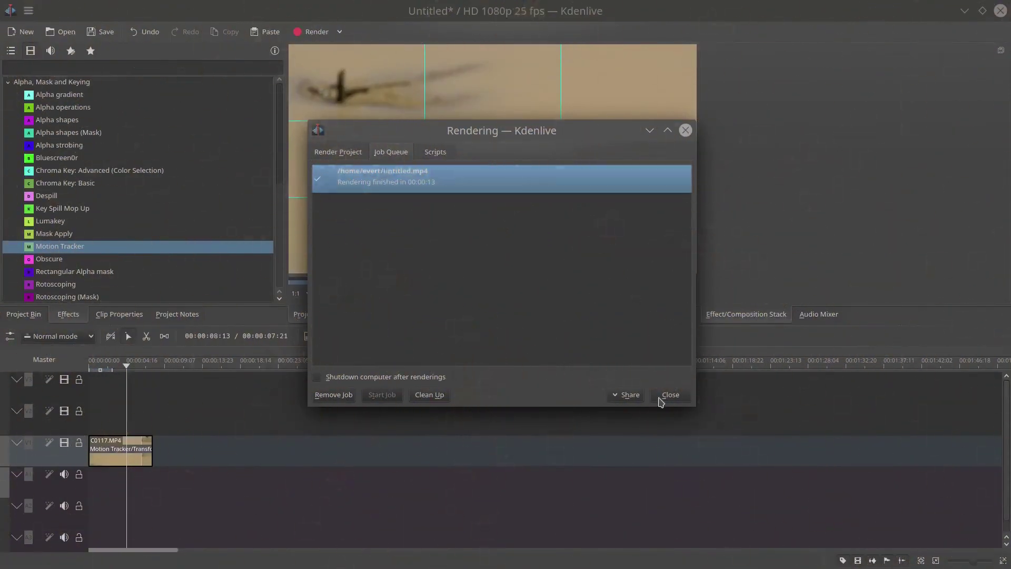
Close the Rendering window to return to the dragonfly project
left_click(670, 395)
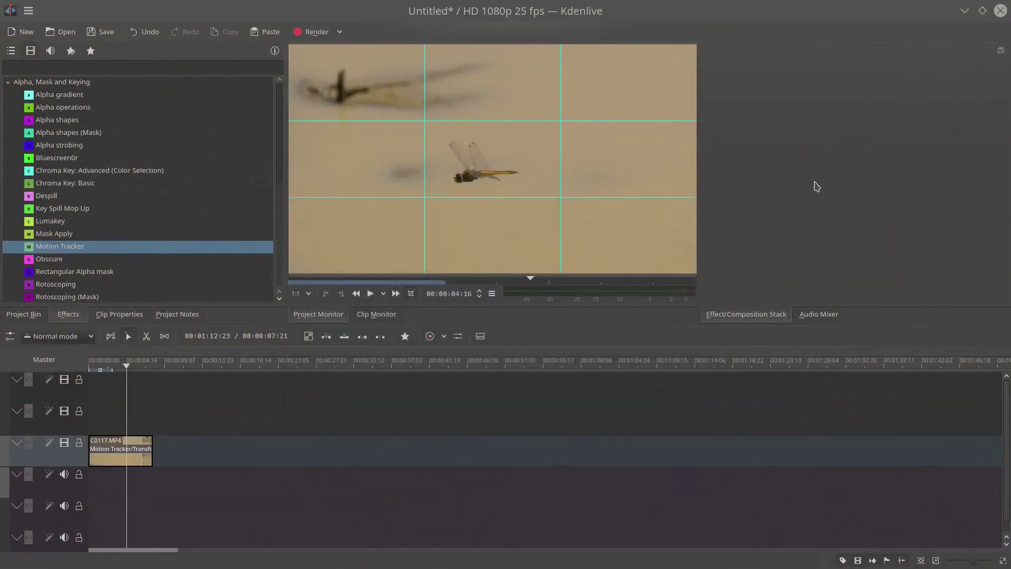